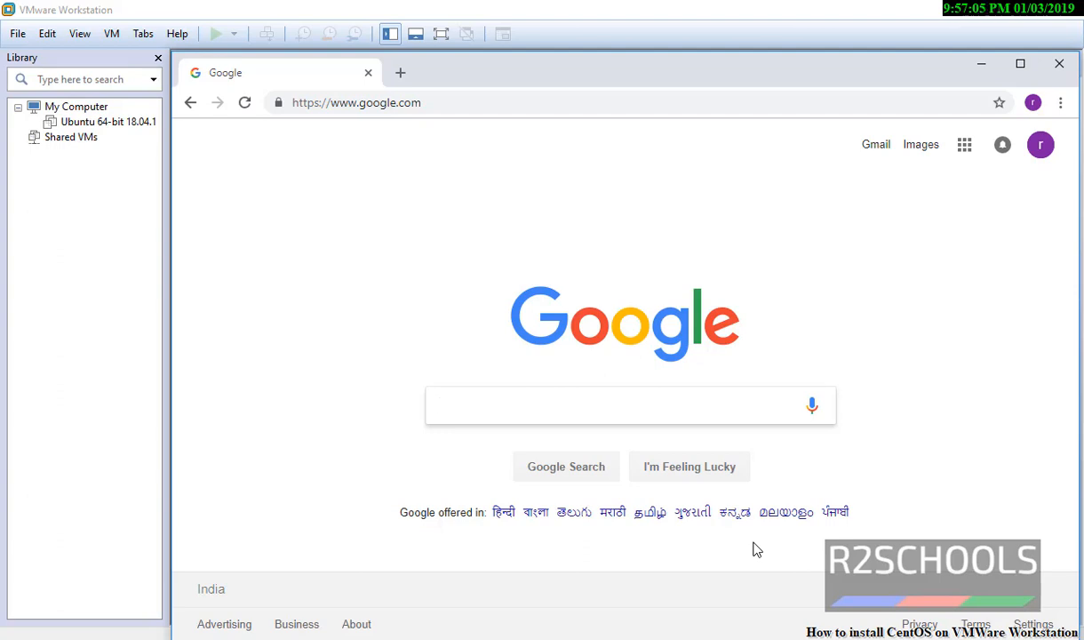
Step: Search Google for 'centos download'
type("centos")
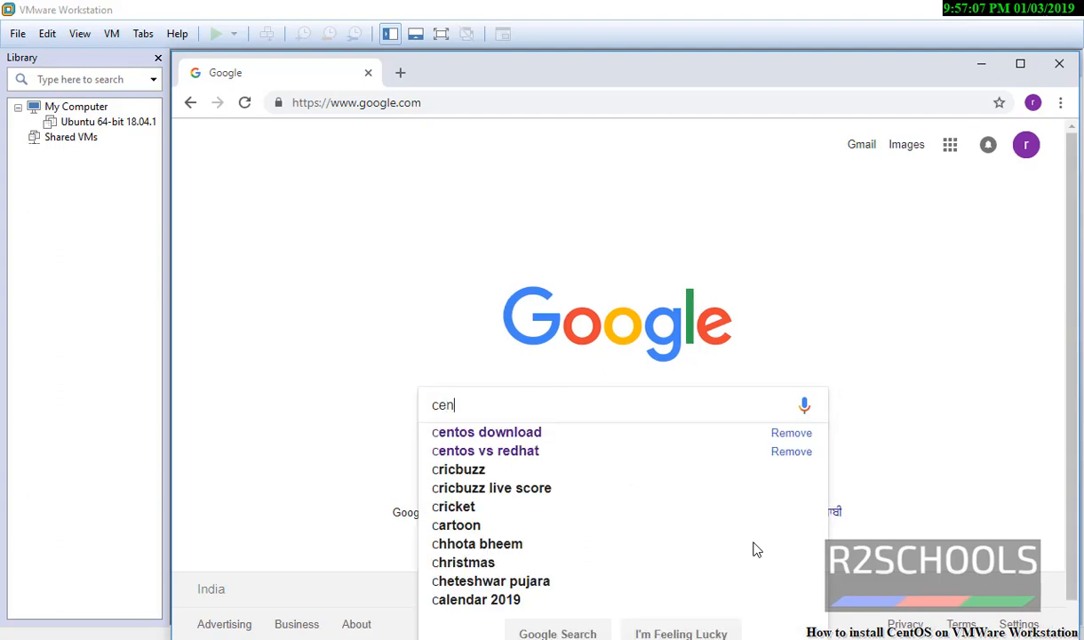
type(" download")
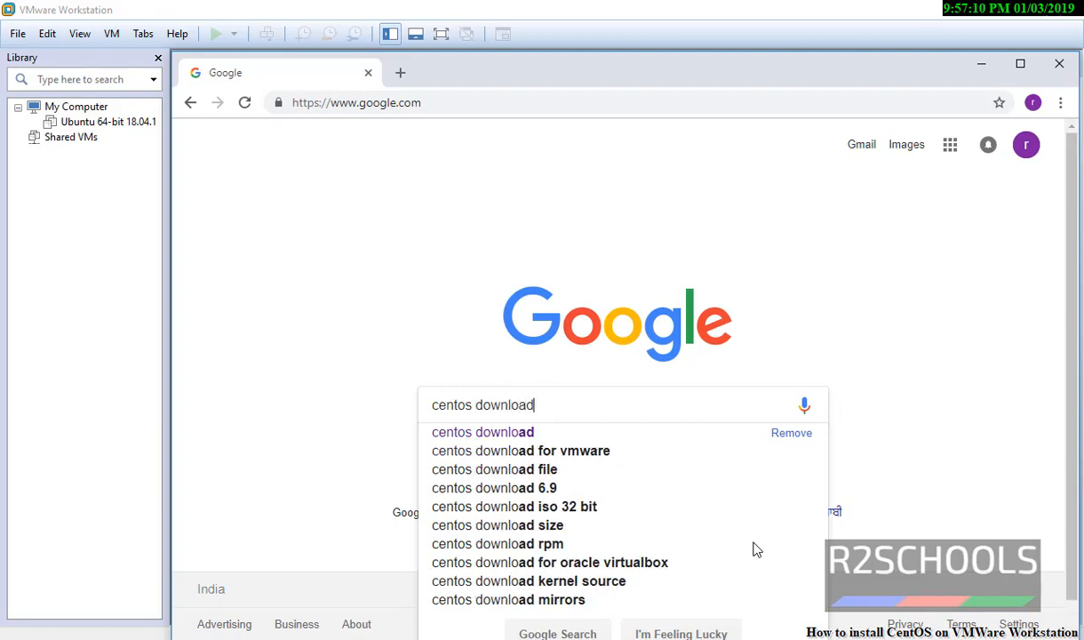
key("Return")
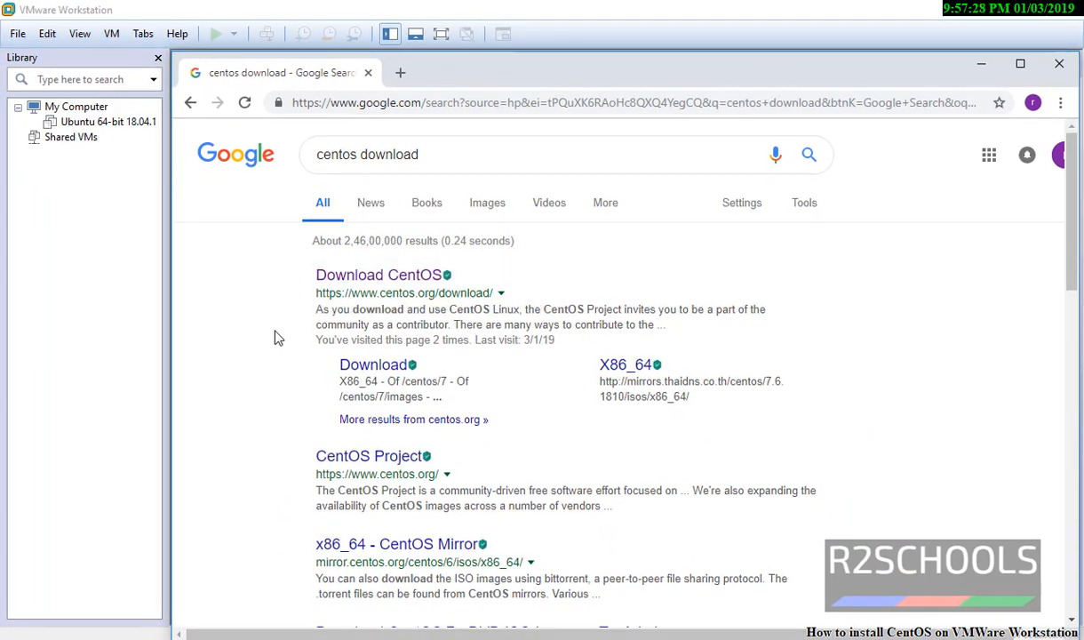
Step: Start downloading CentOS-7-x86_64-DVD-1810.iso from the first mirror, then minimize Chrome
left_click(404, 278)
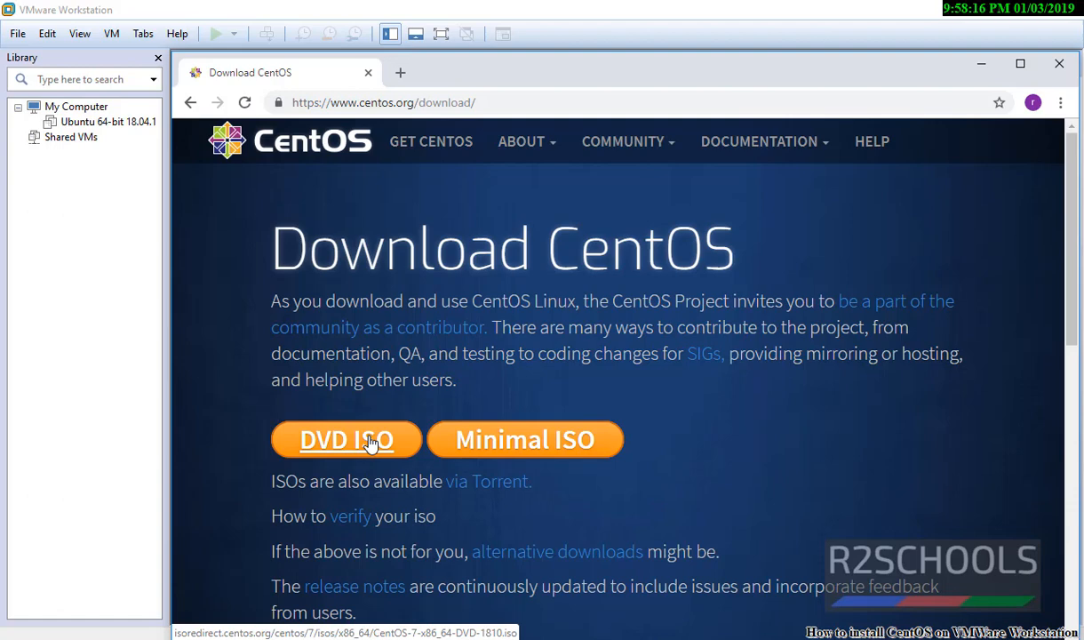
left_click(371, 443)
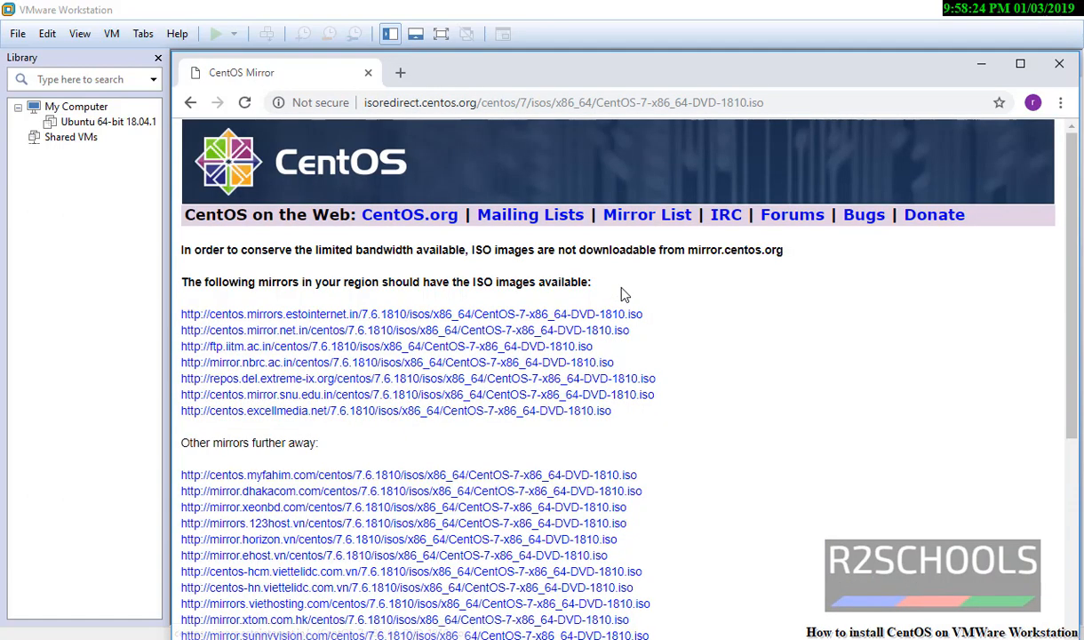
left_click(437, 316)
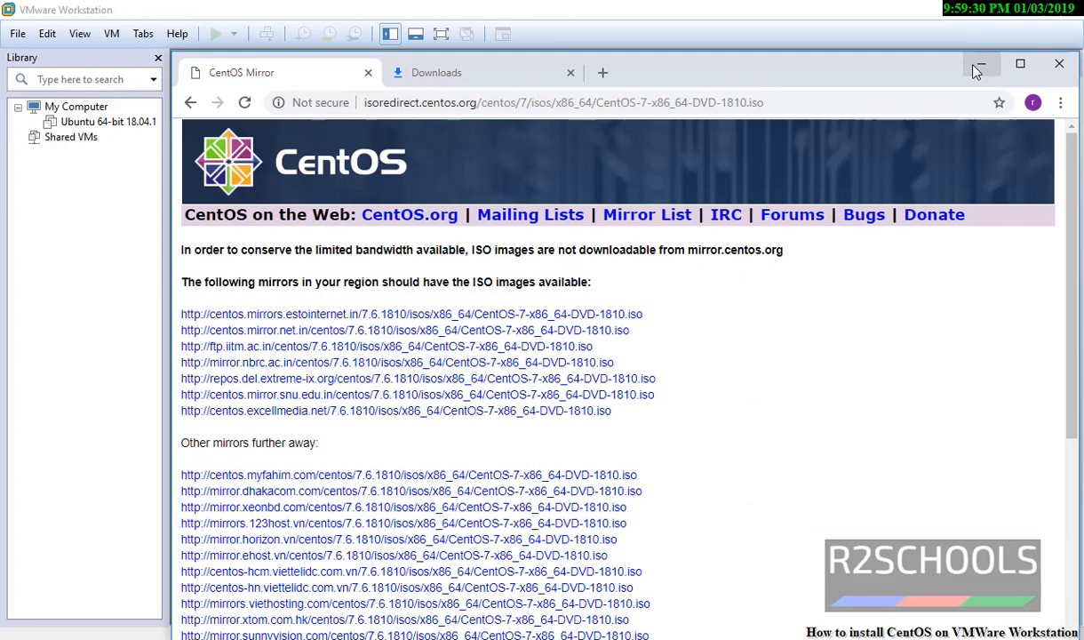
left_click(978, 71)
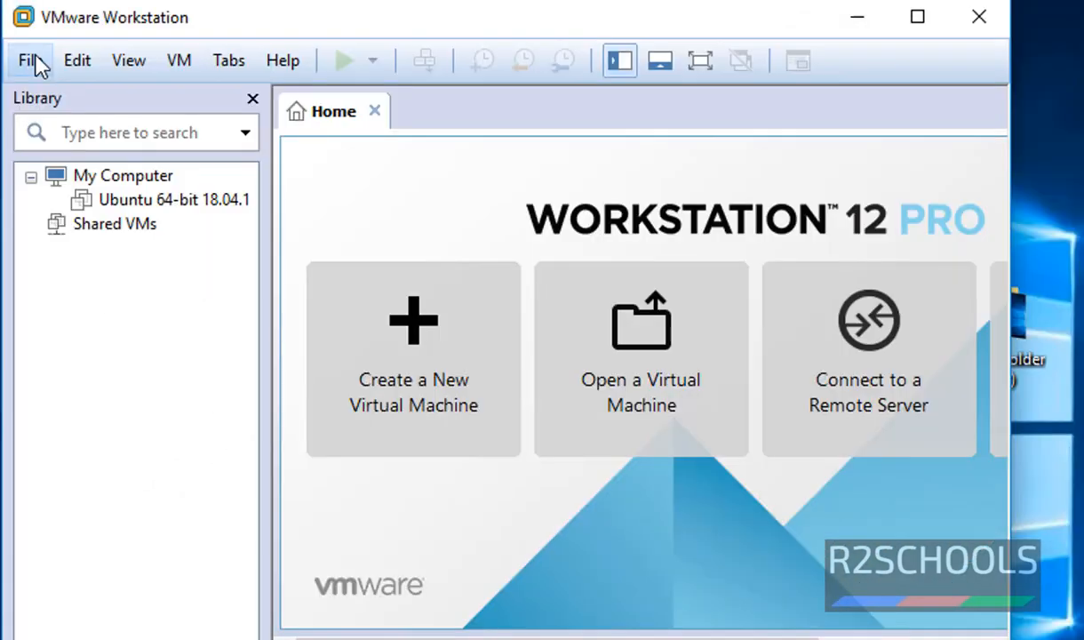
Step: Start a new virtual machine with the Typical (recommended) configuration
left_click(32, 61)
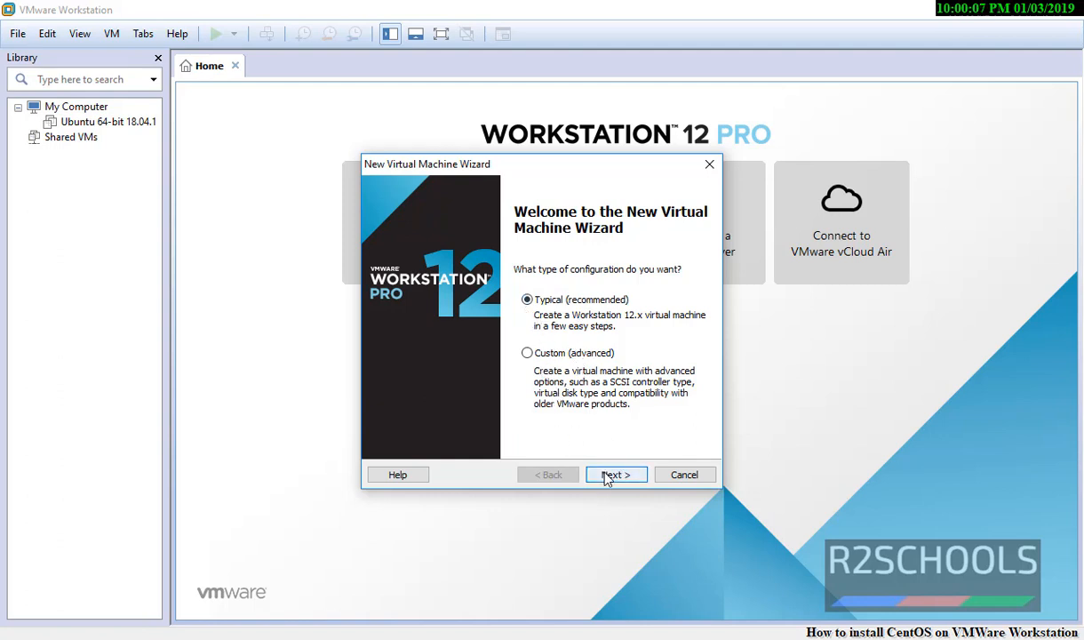
left_click(613, 475)
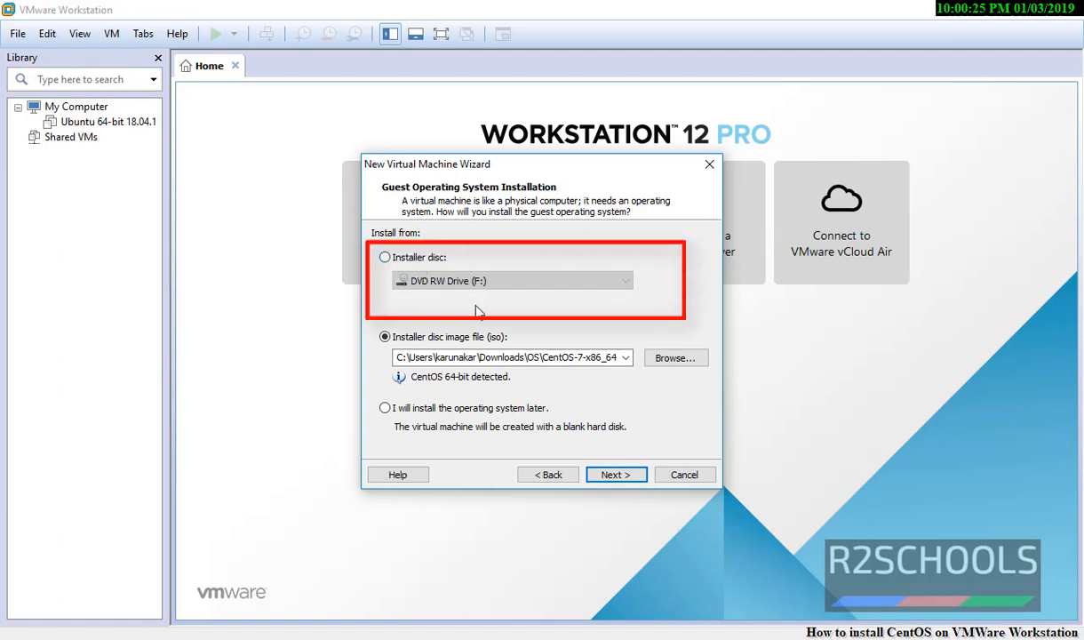
Step: Use the CentOS-7-x86_64-DVD-1810 ISO from Downloads\OS as the installer disc image
left_click(385, 257)
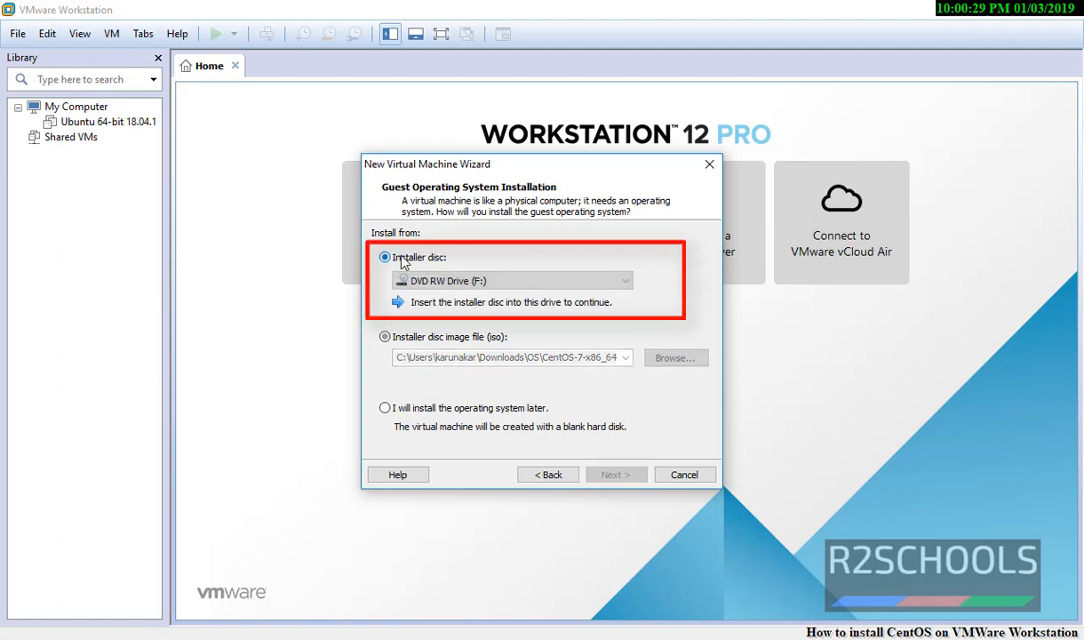
left_click(399, 343)
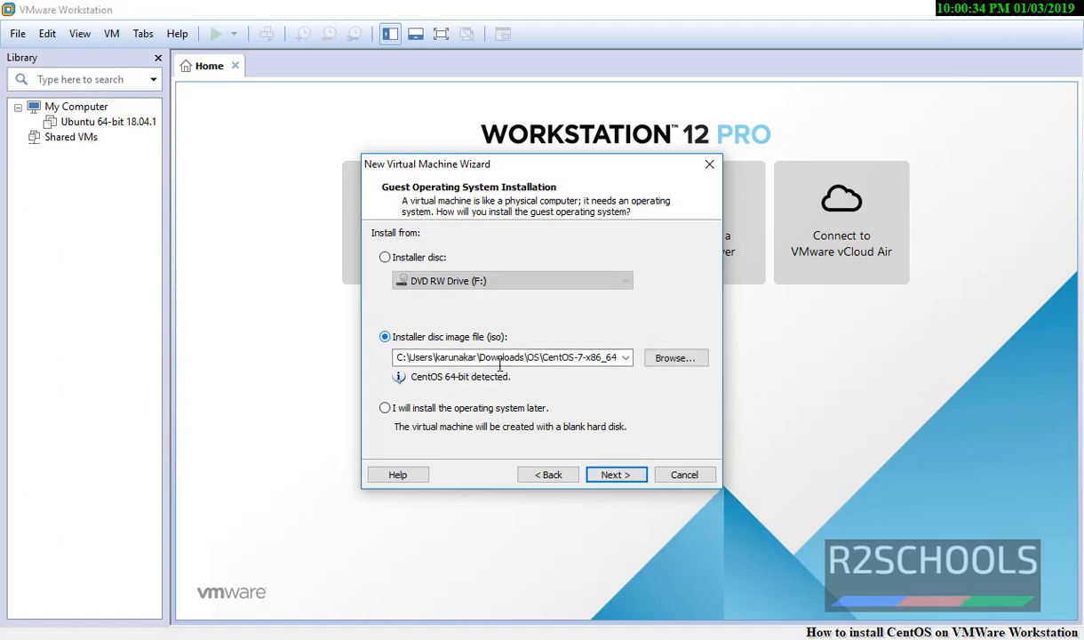
left_click(657, 361)
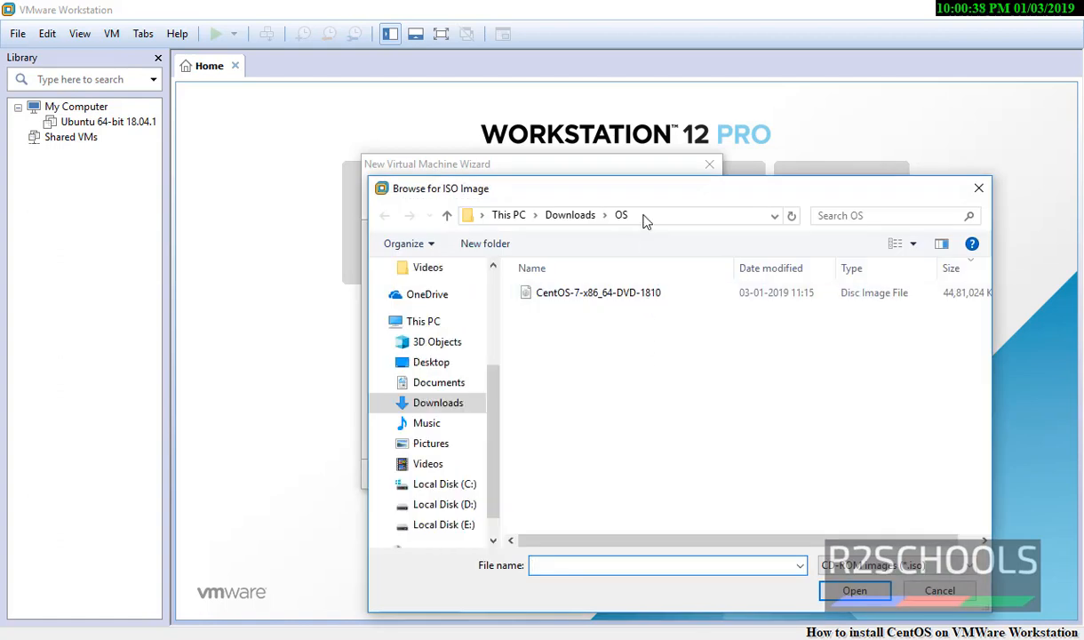
left_click(646, 222)
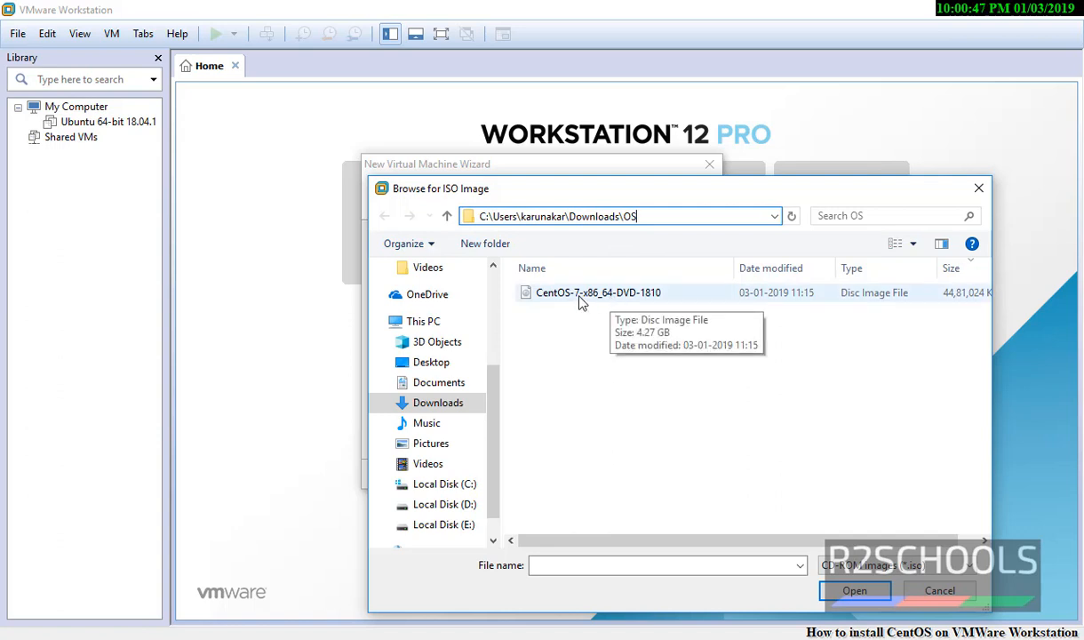
left_click(611, 295)
left_click(851, 590)
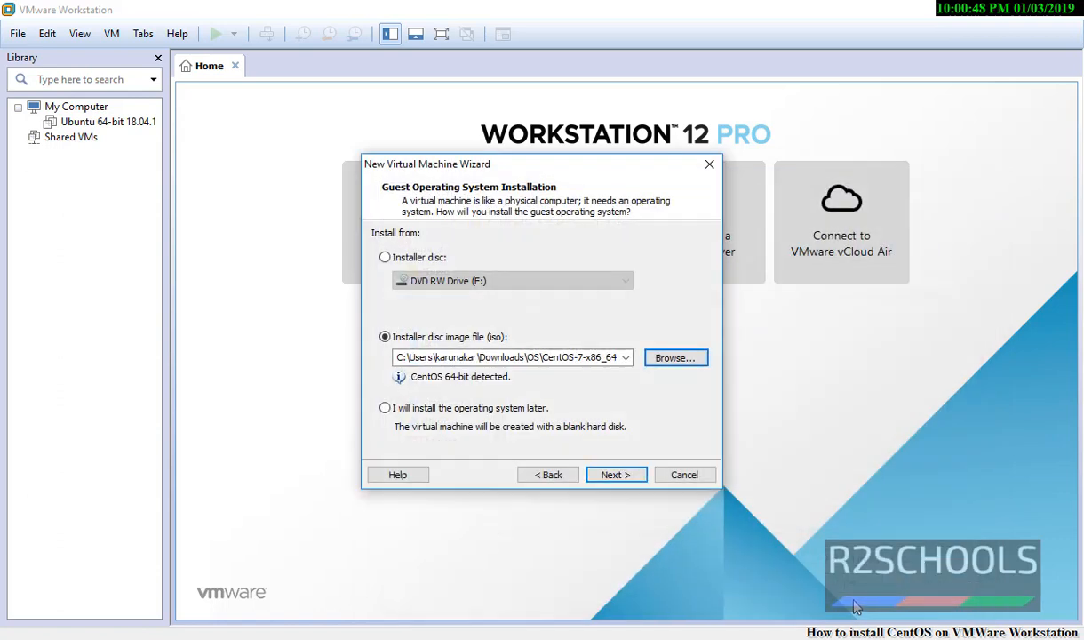
left_click(615, 475)
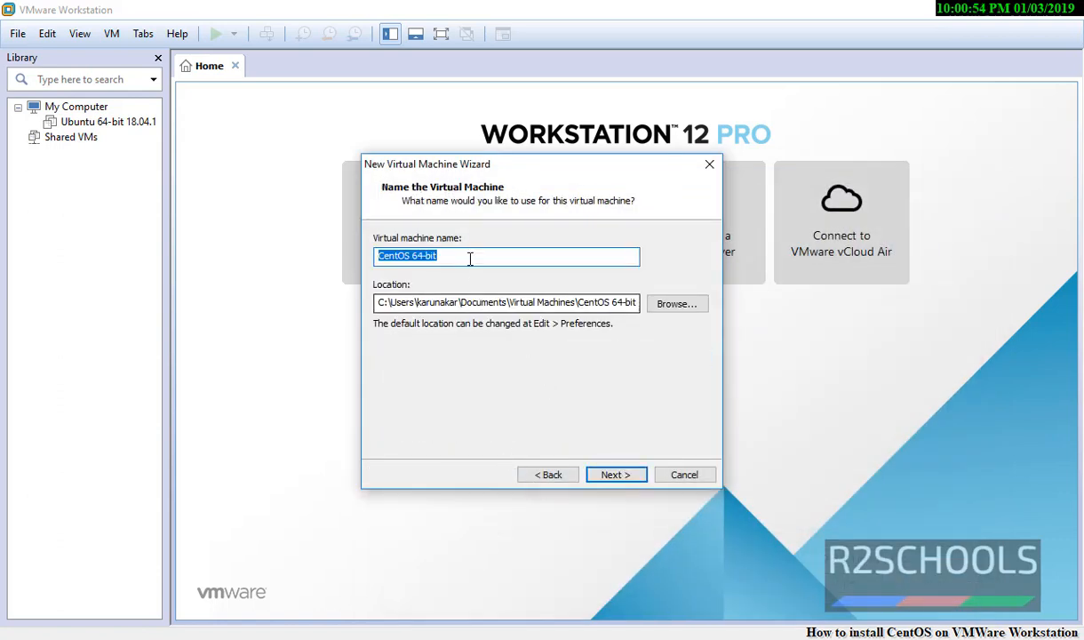
Step: Keep the name CentOS 64-bit and store the VM in C:\New folder\CentOS
left_click(470, 255)
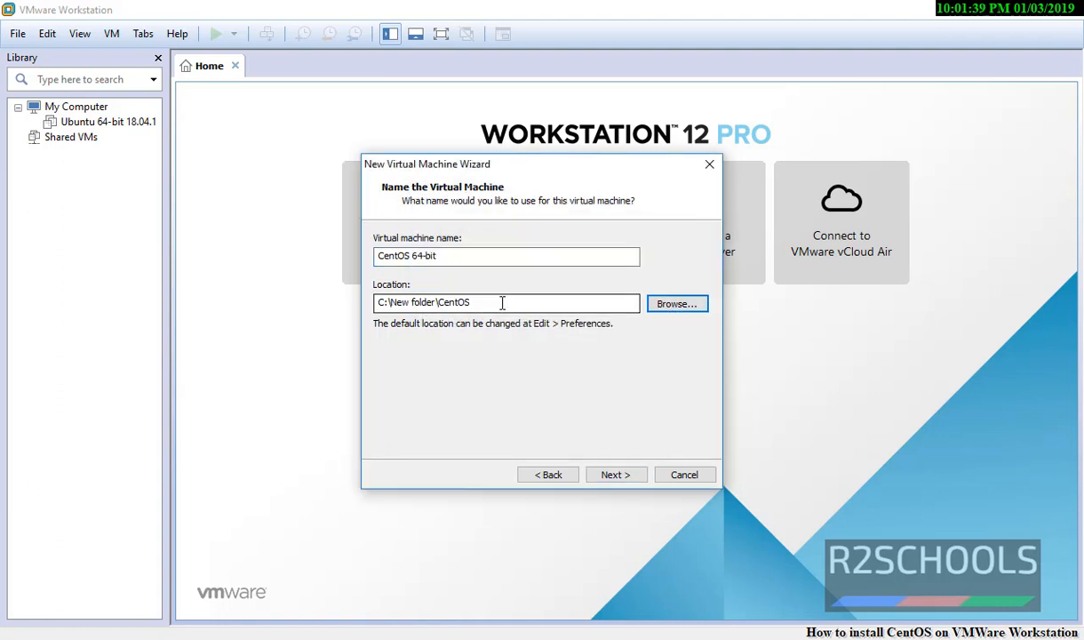
left_click_drag(500, 301, 365, 302)
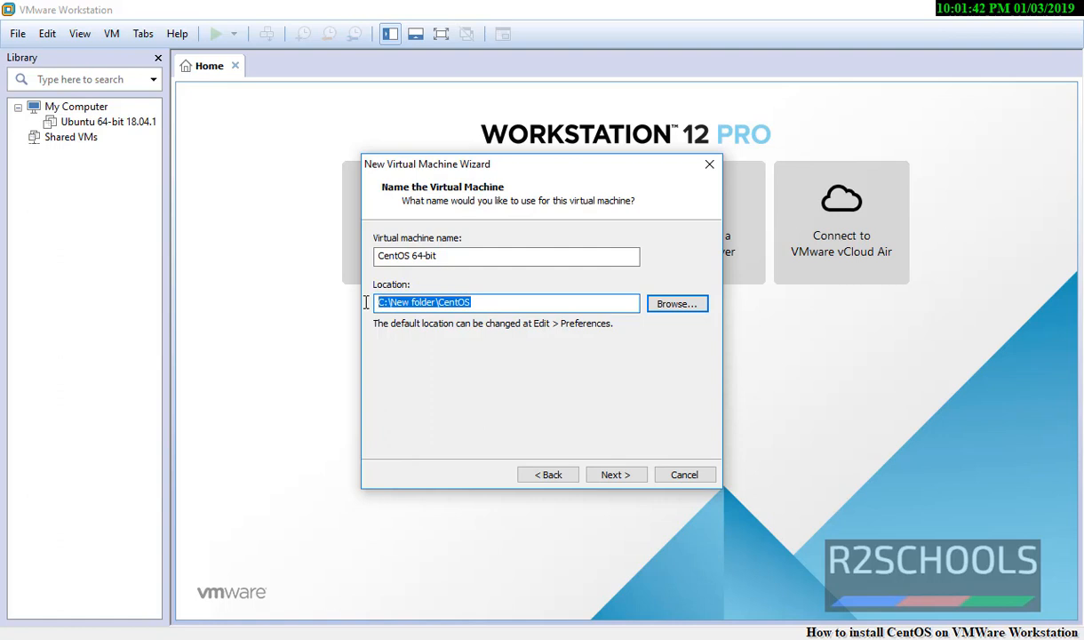
left_click_drag(476, 304, 442, 306)
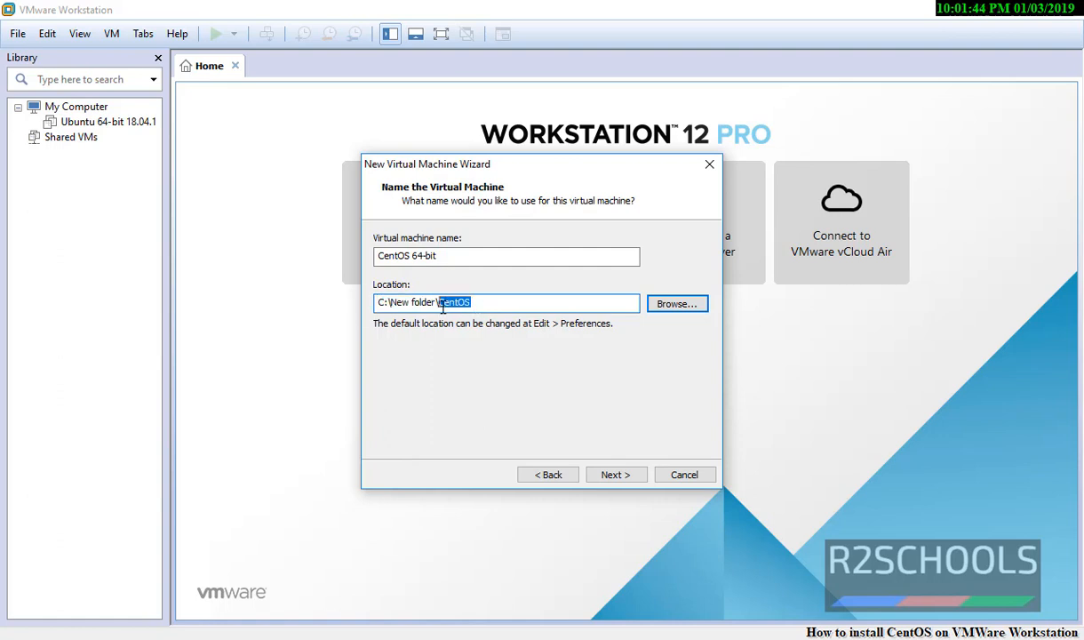
left_click(614, 474)
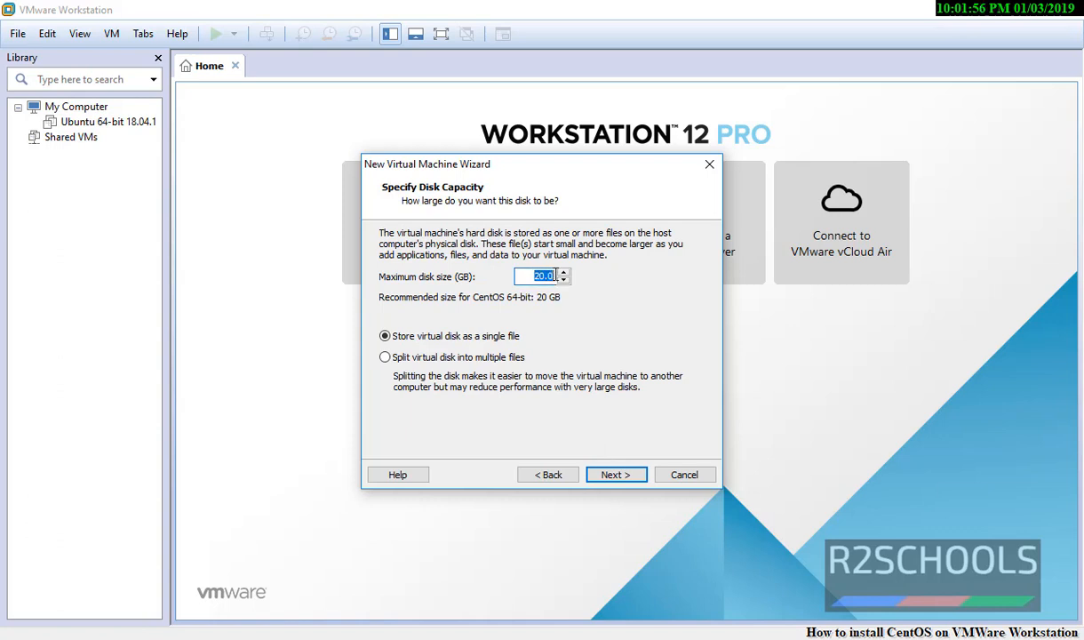
Step: Set the maximum disk size to 40 GB
type("40")
left_click(617, 474)
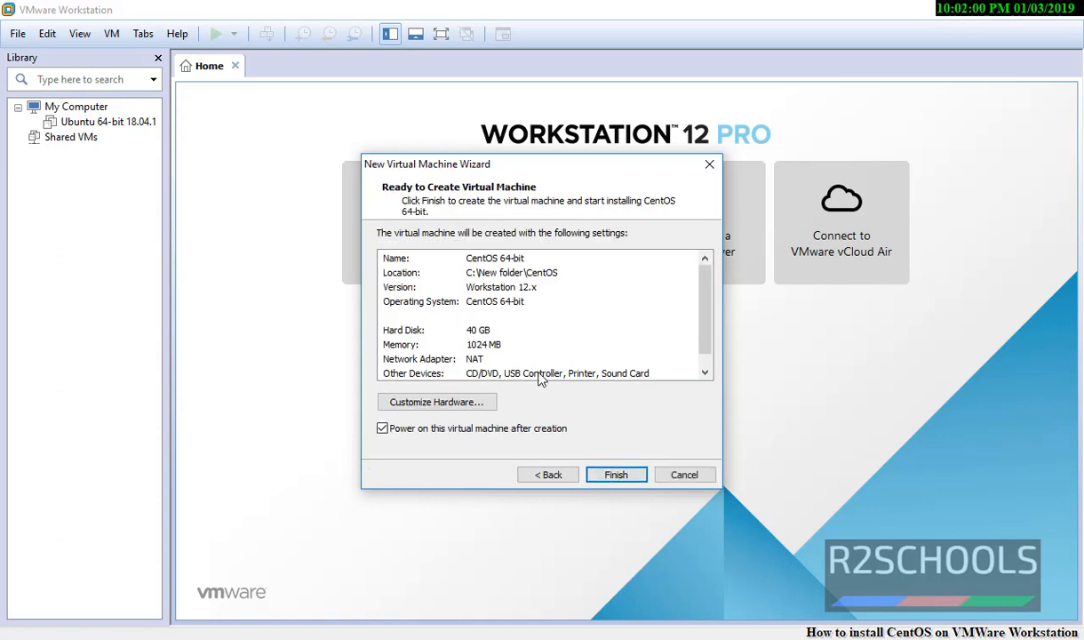
left_click(464, 271)
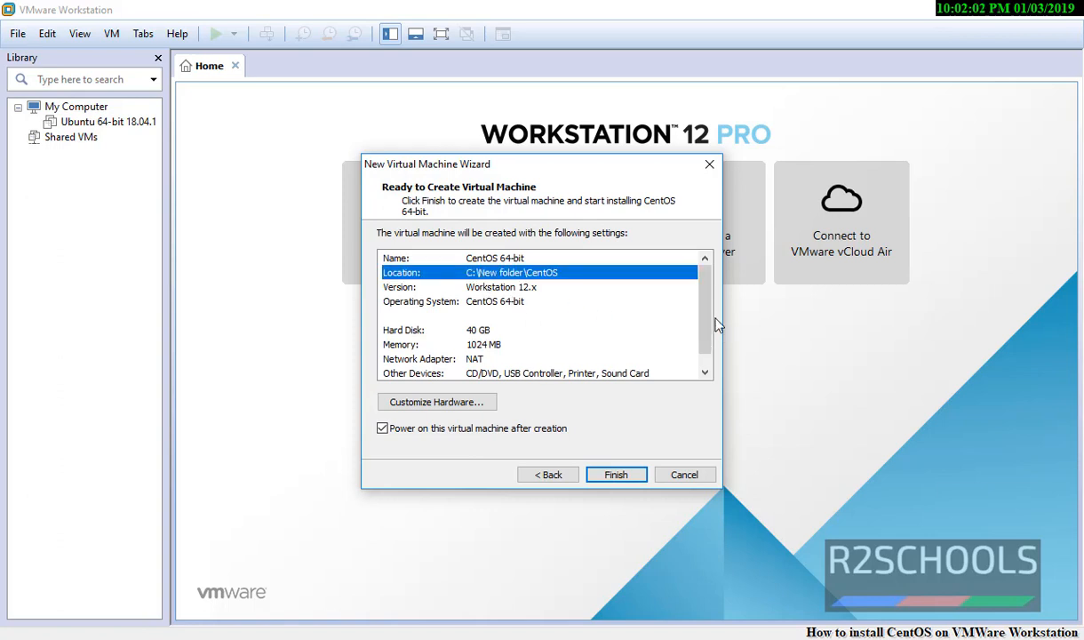
Step: Review the summary's name, location, version, OS, 40 GB disk and 1024 MB memory, then open Customize Hardware
left_click_drag(708, 317, 704, 355)
left_click(490, 262)
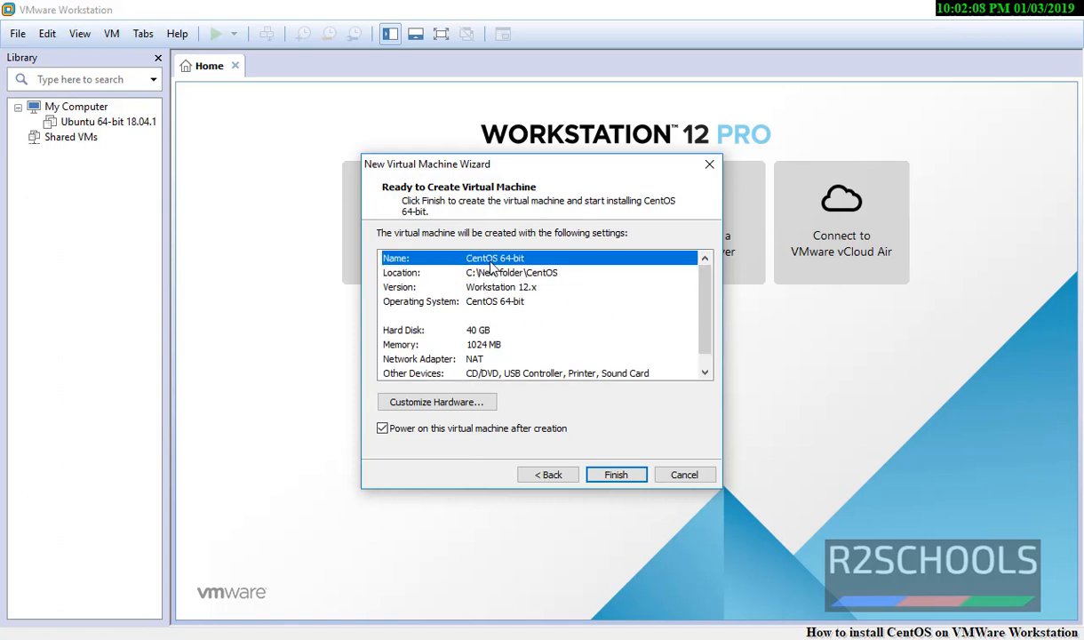
left_click(494, 278)
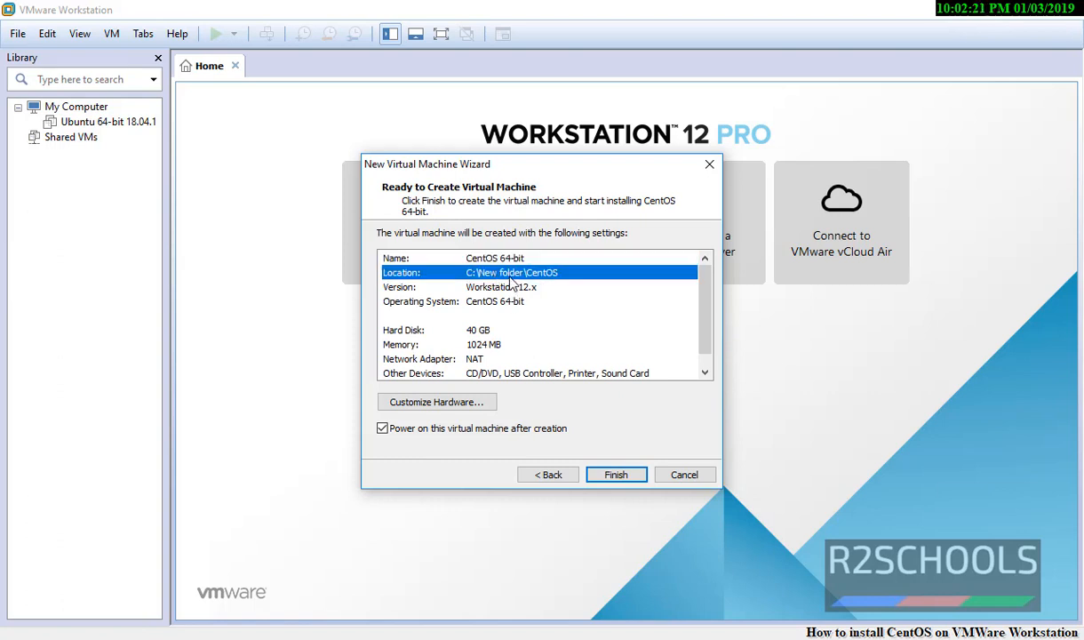
left_click(503, 289)
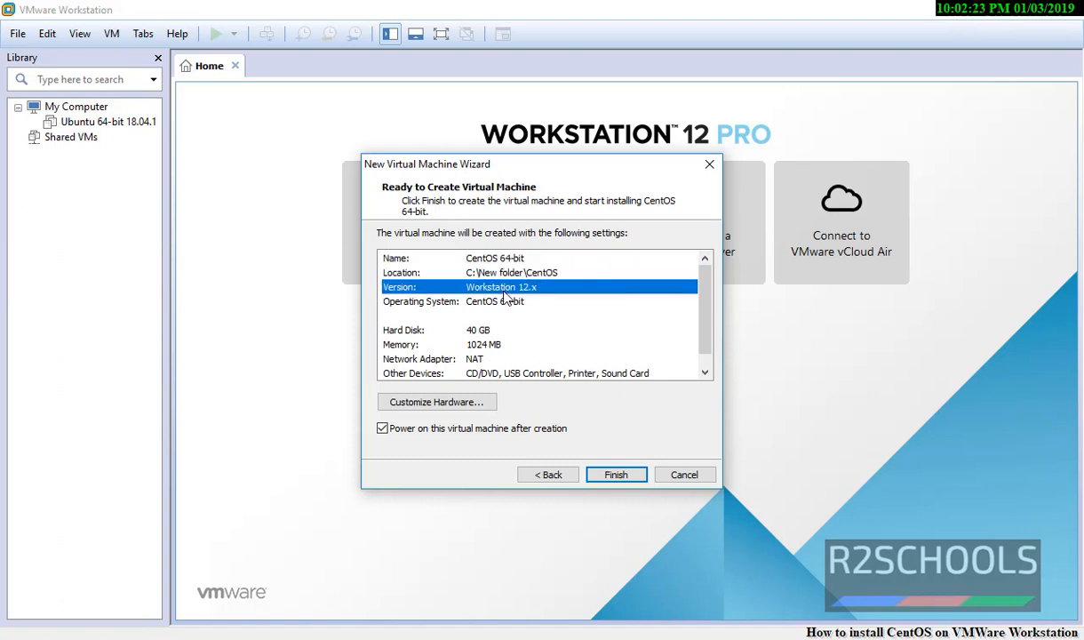
left_click(449, 304)
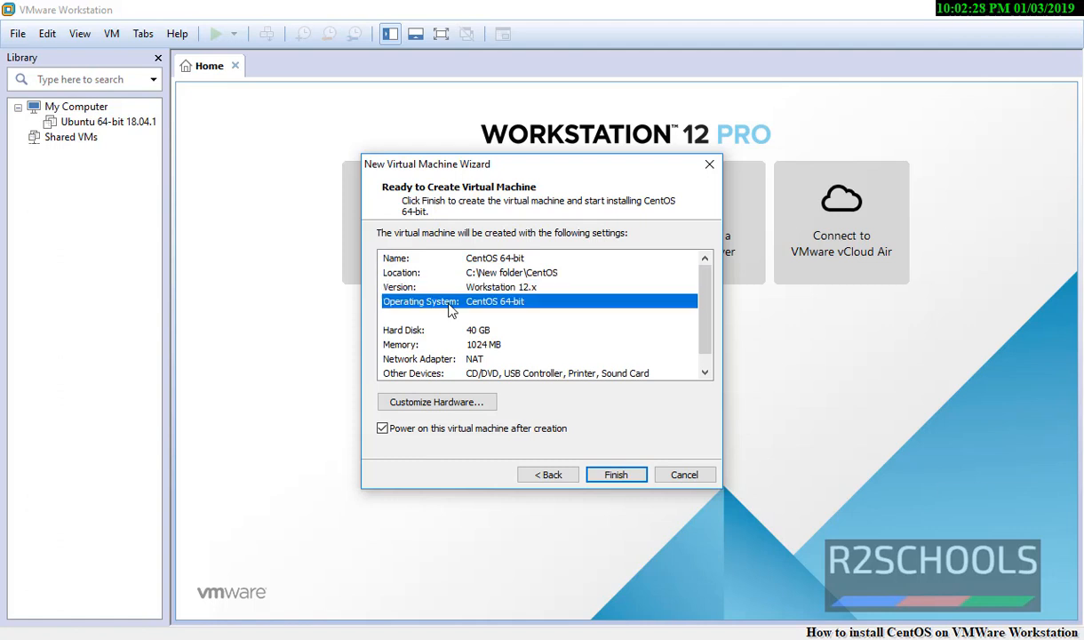
left_click(401, 328)
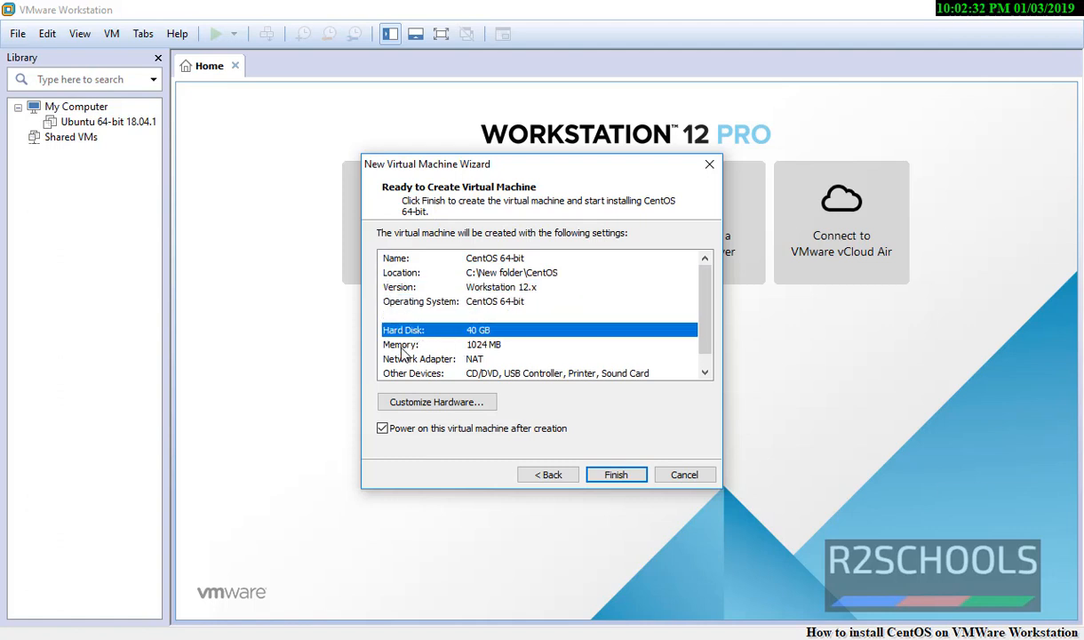
left_click(401, 347)
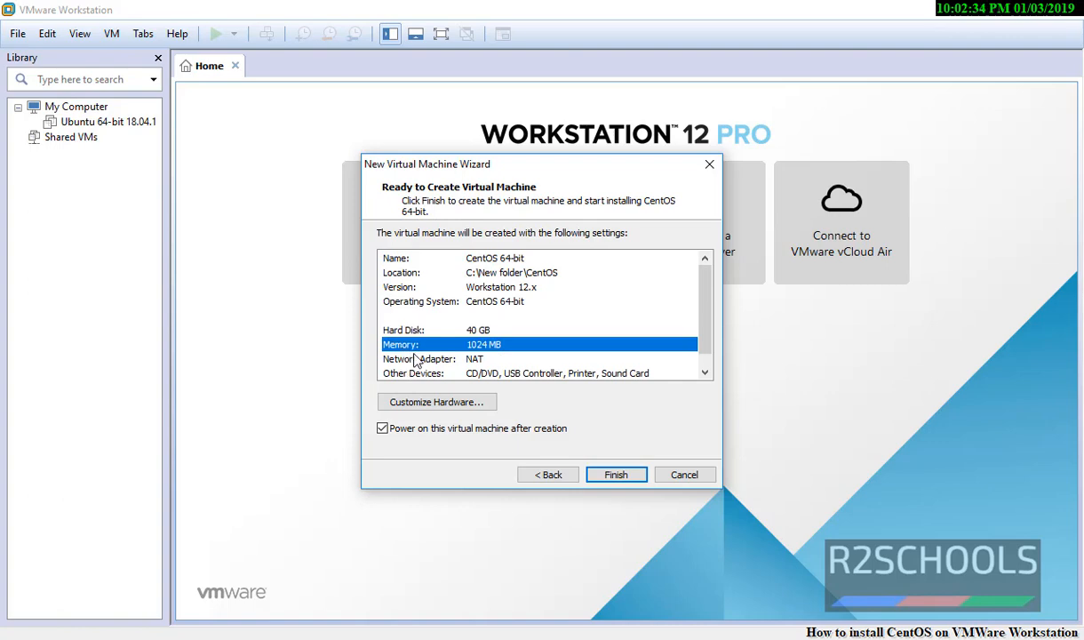
left_click(435, 400)
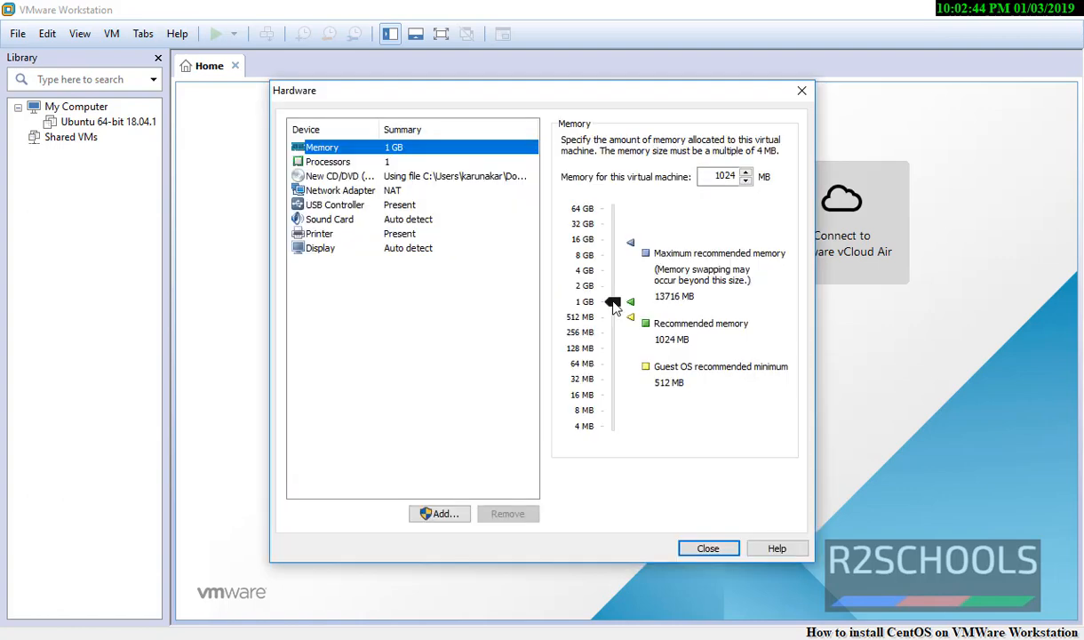
Step: Raise the VM memory from 1024 MB to 2048 MB and return to the Ready to Create summary
double_click(725, 176)
type("2048")
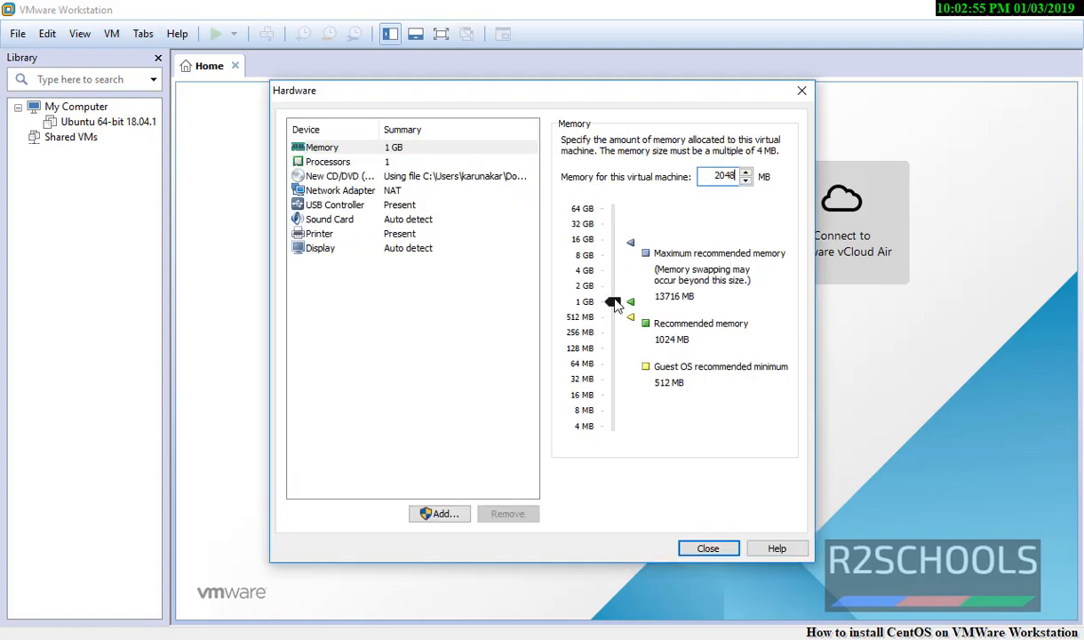
left_click(614, 302)
left_click_drag(613, 302, 613, 286)
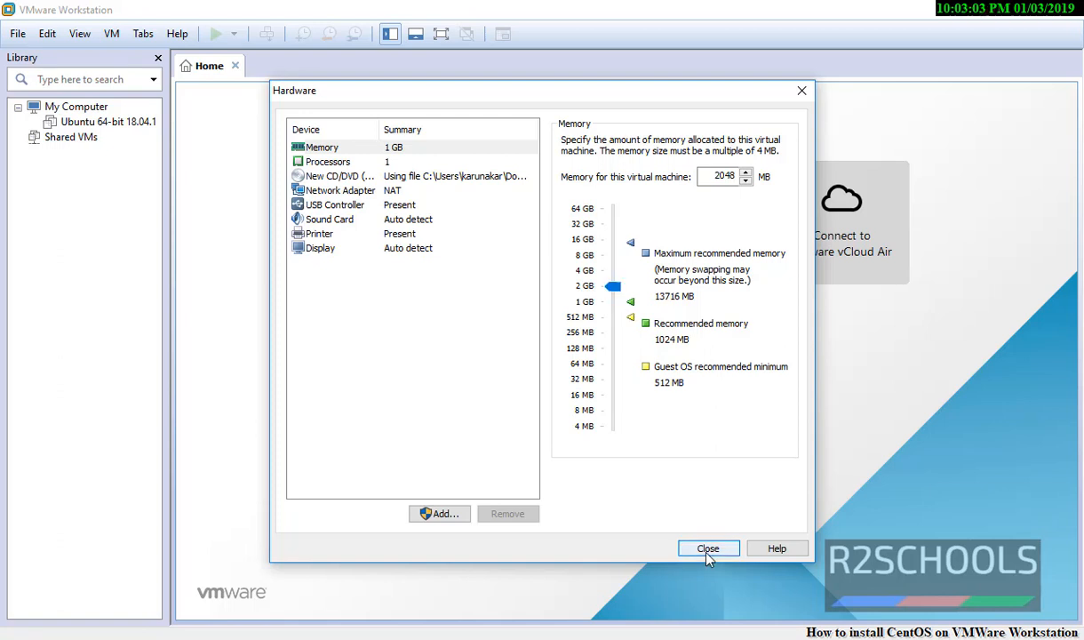
left_click(708, 548)
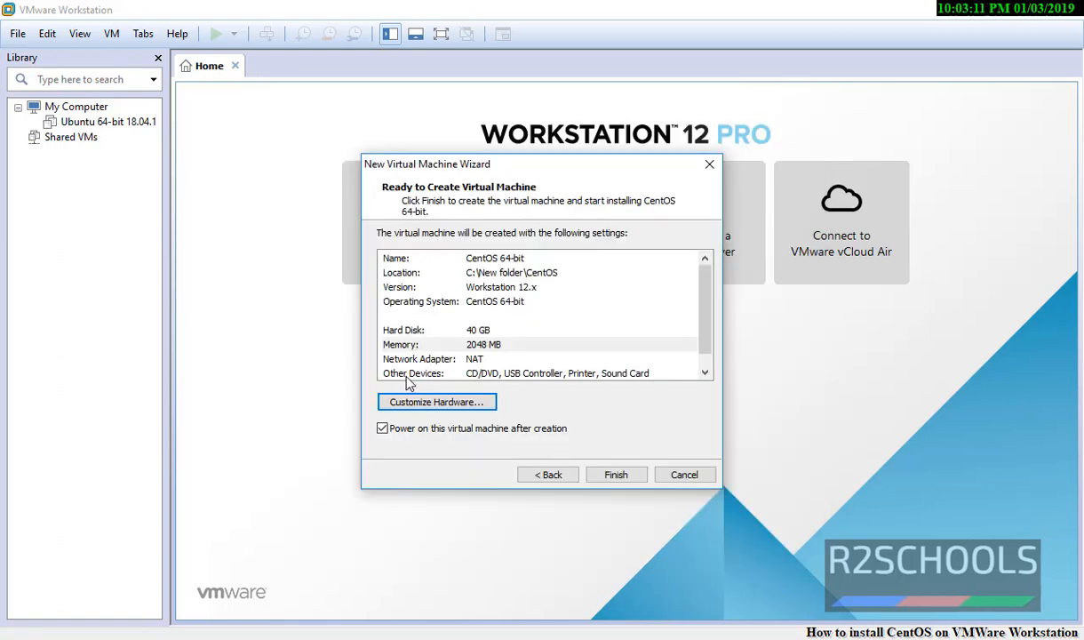
left_click(461, 404)
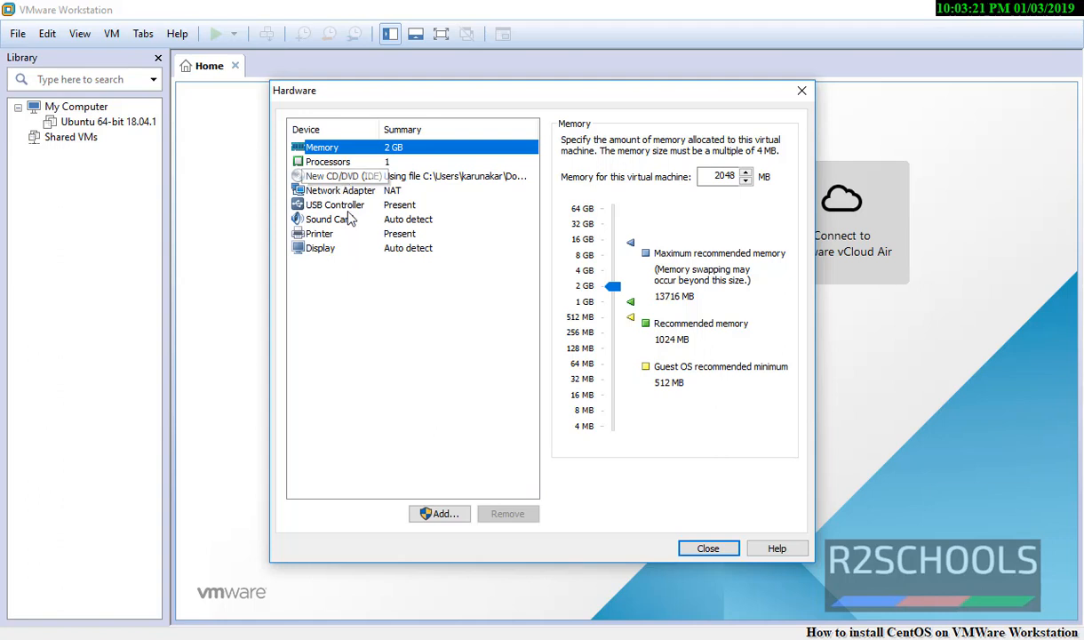
left_click(707, 547)
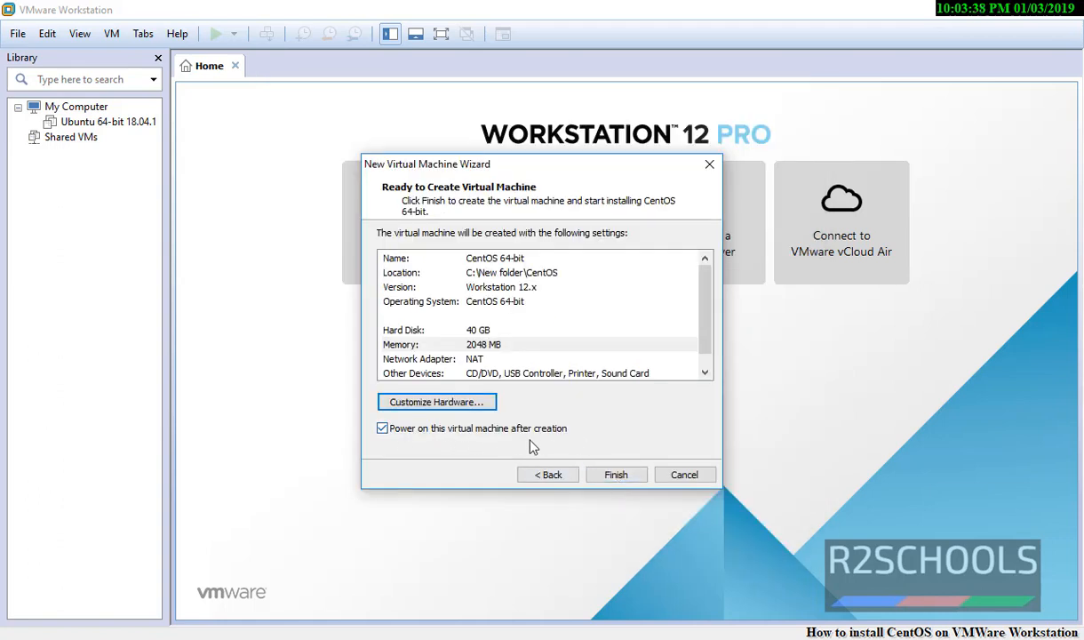
Step: Finish and power on the VM, then continue the installer in English (United States)
left_click(609, 475)
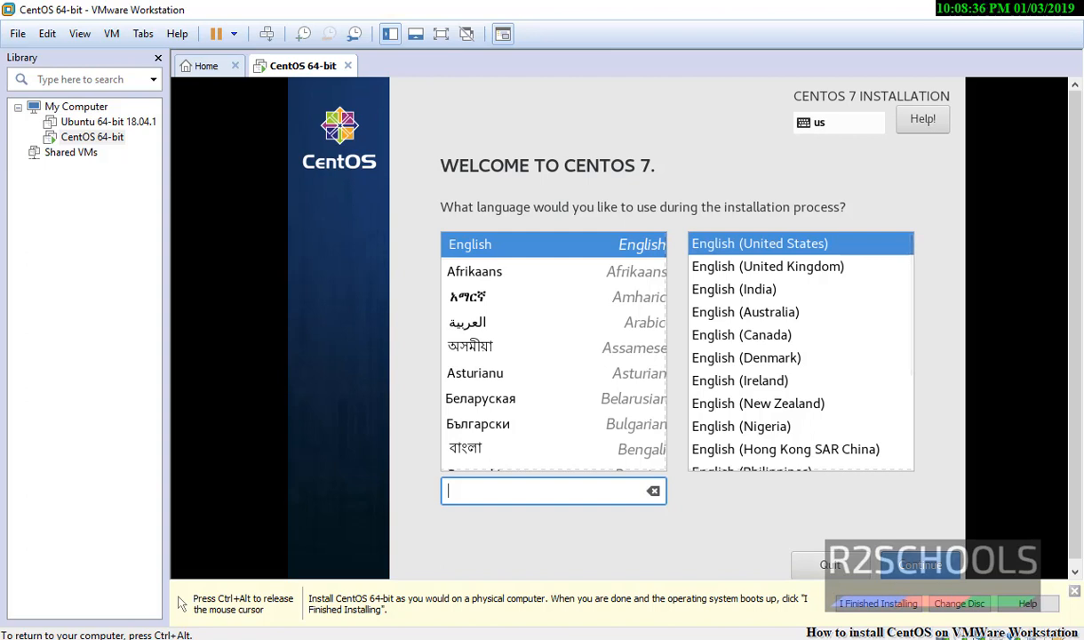
left_click(920, 565)
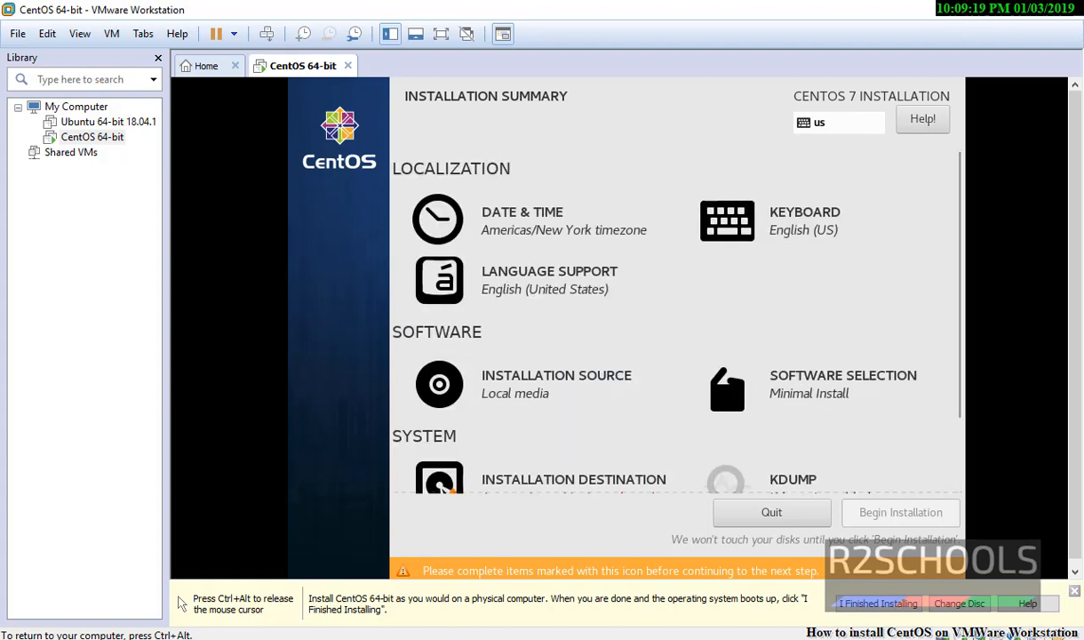
Step: Set the installer timezone to Americas/New York on the Date & Time map
left_click(436, 242)
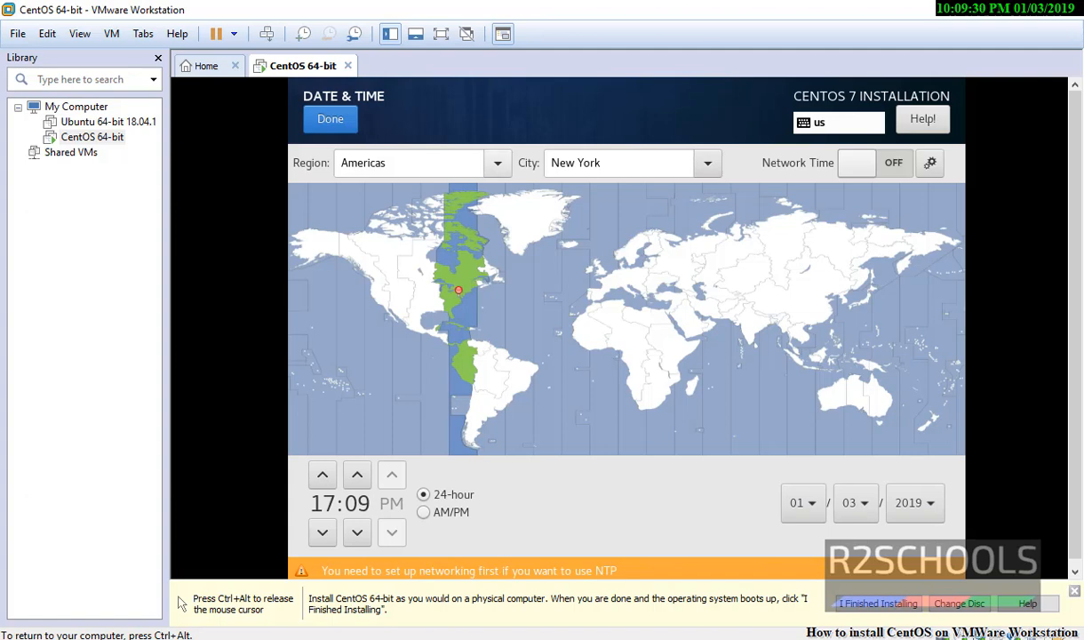
left_click(498, 164)
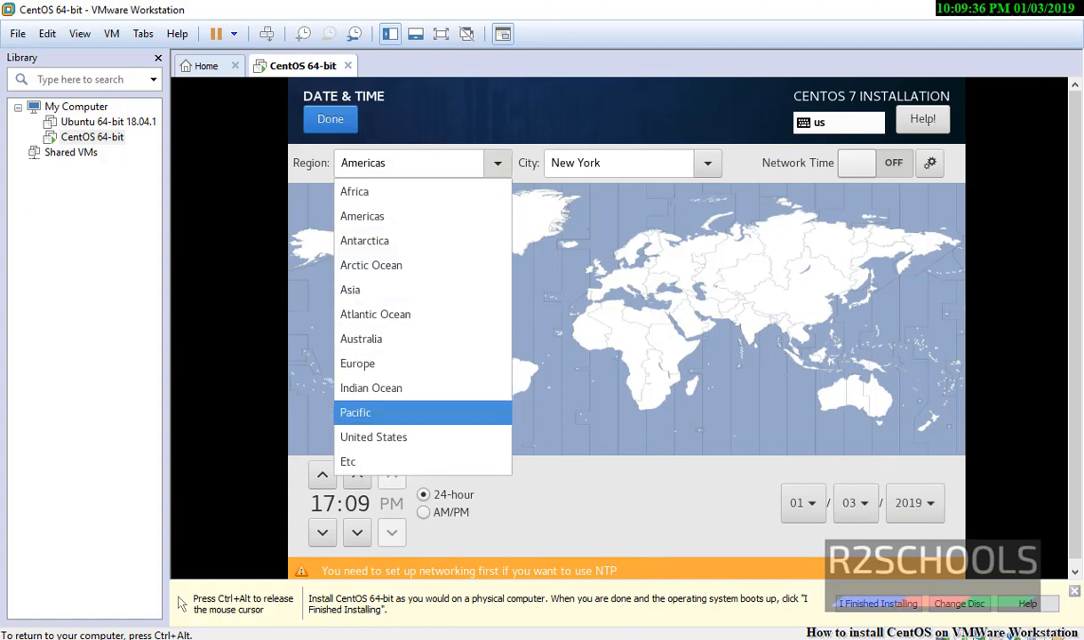
left_click(423, 437)
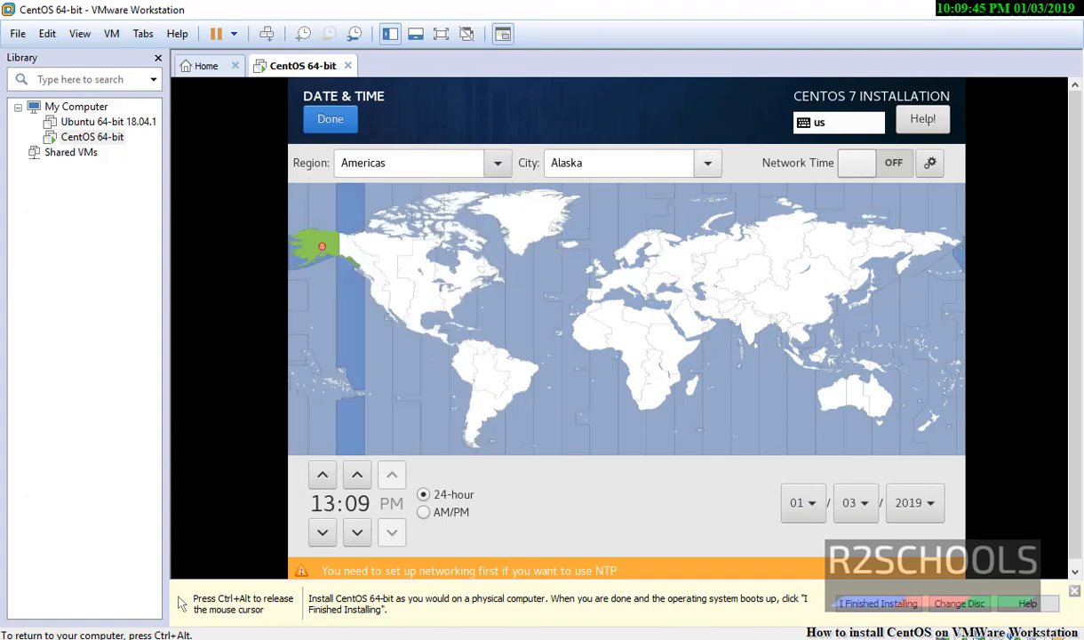
left_click(673, 160)
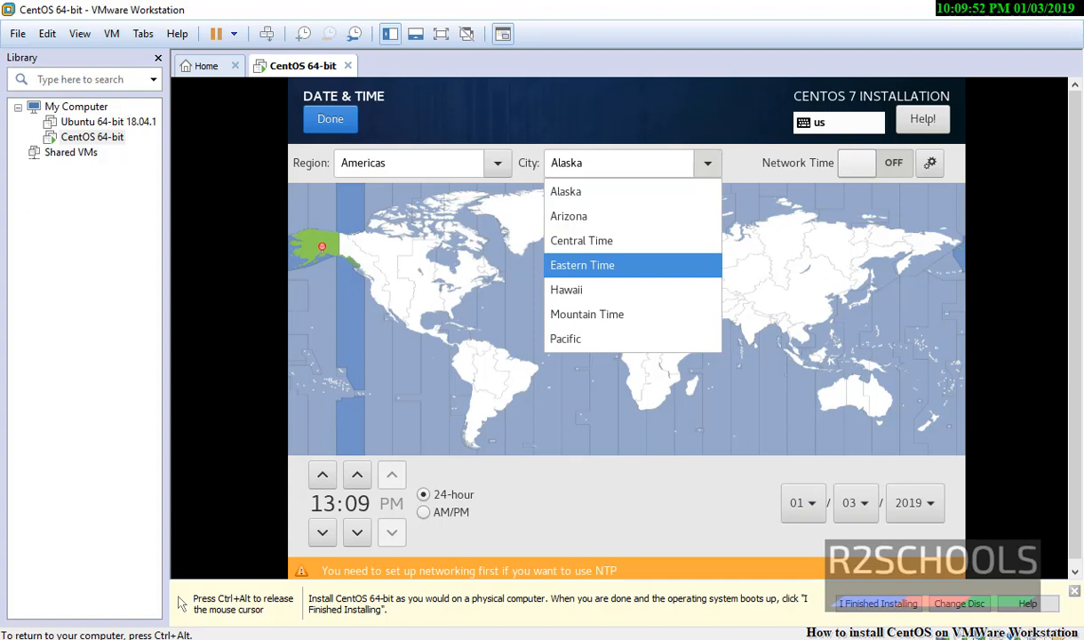
left_click(583, 266)
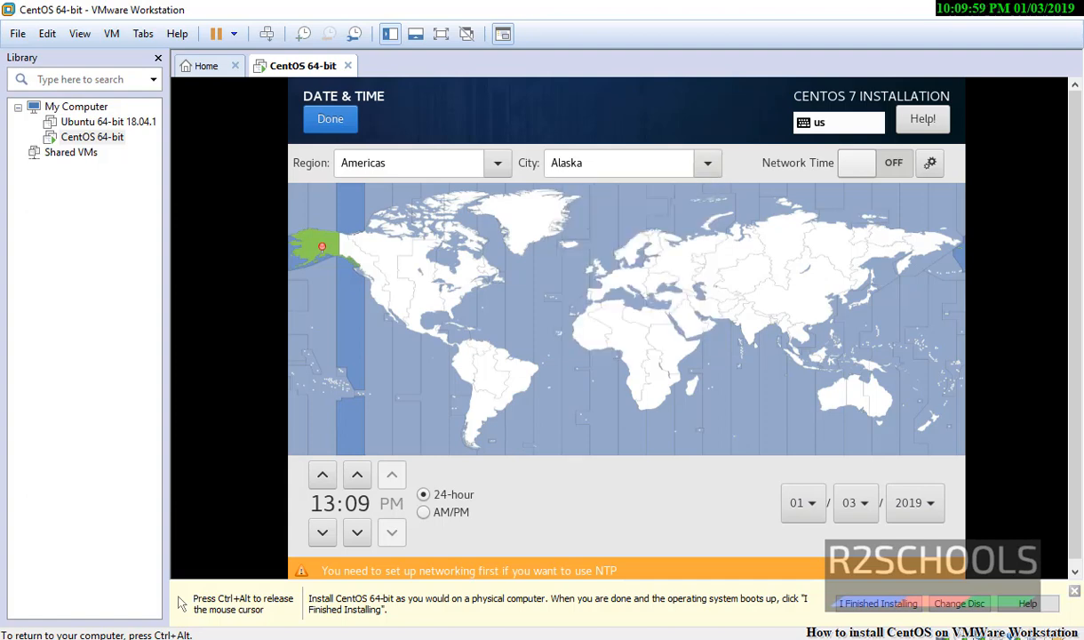
left_click(458, 267)
left_click(626, 267)
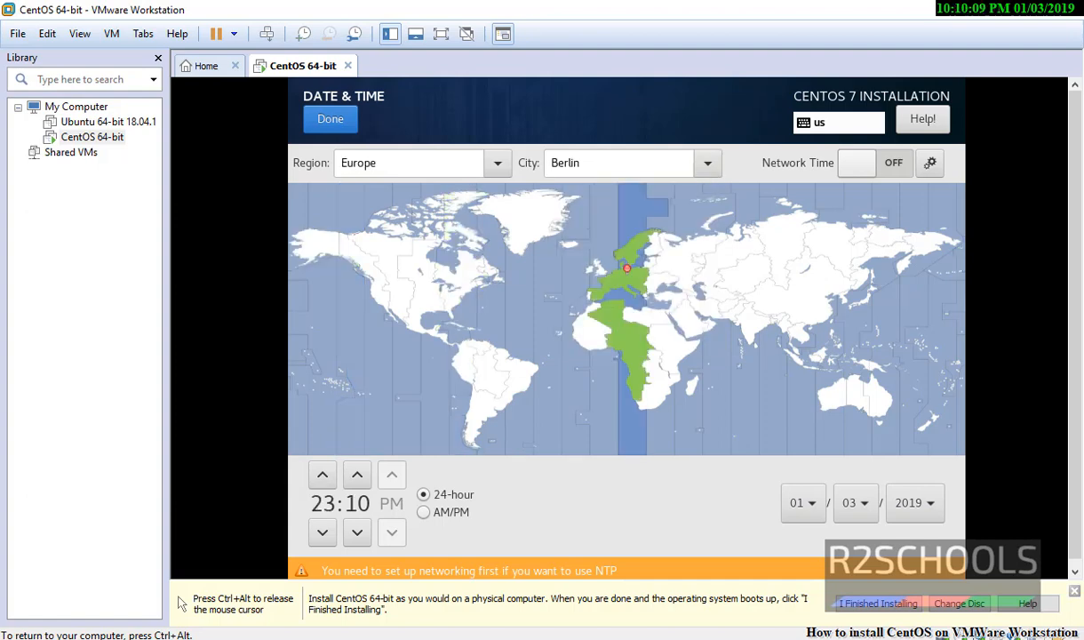
left_click(600, 263)
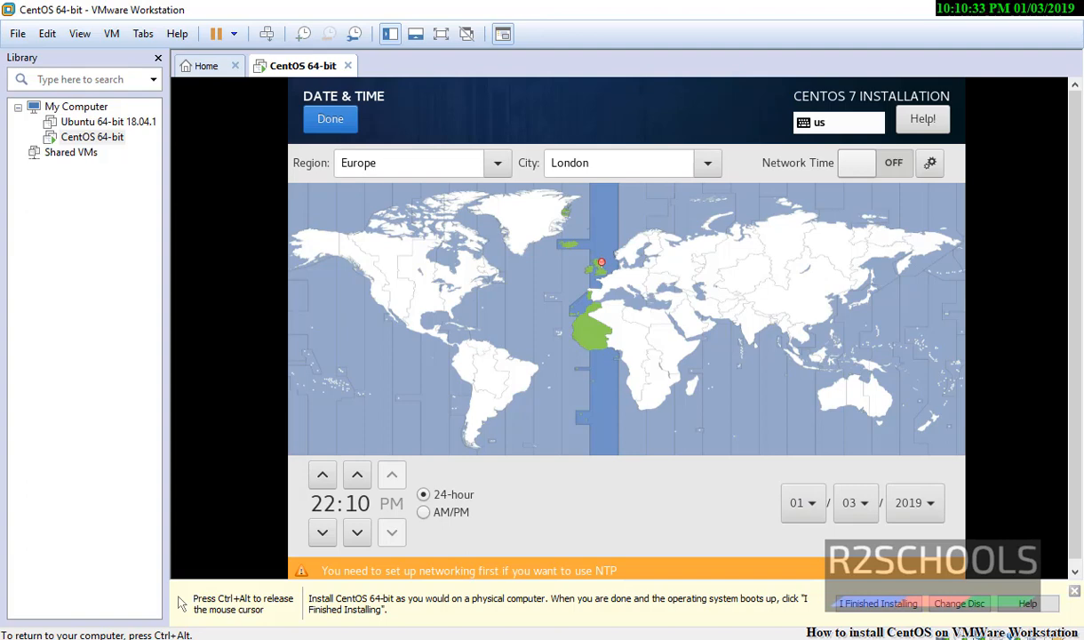
left_click(458, 290)
left_click(329, 118)
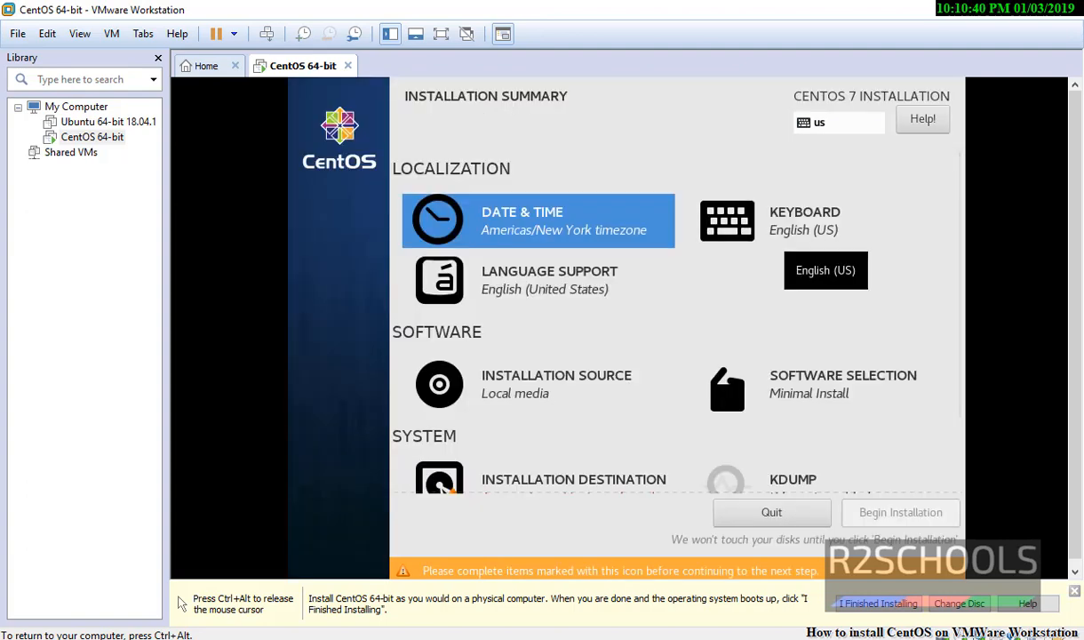
Step: Accept the English (US) keyboard layout and English (United States) language support
left_click(782, 222)
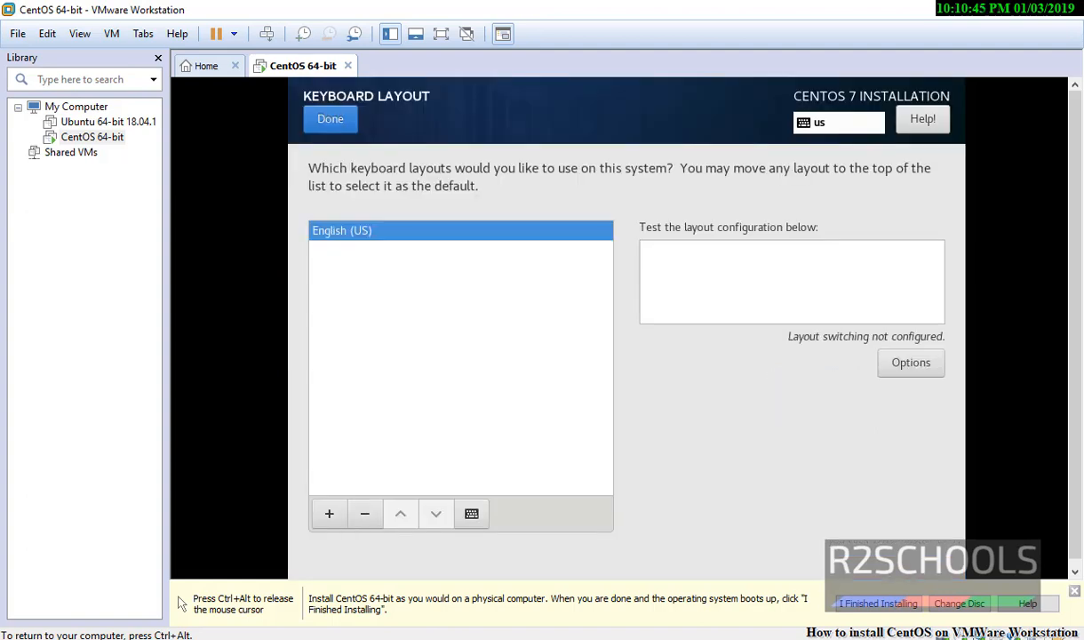
left_click(330, 118)
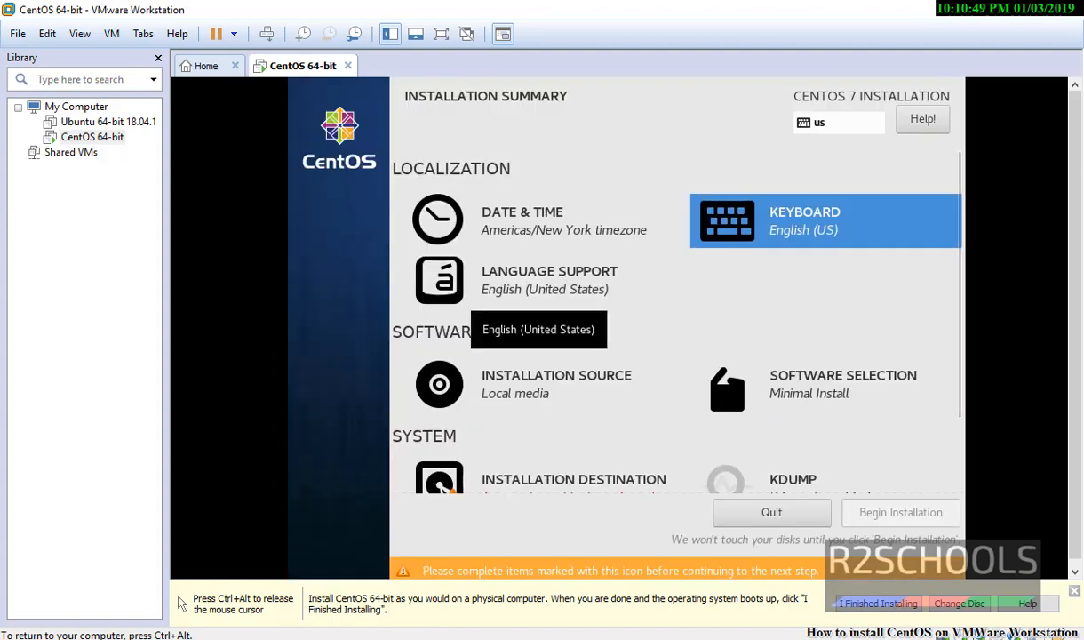
left_click(534, 289)
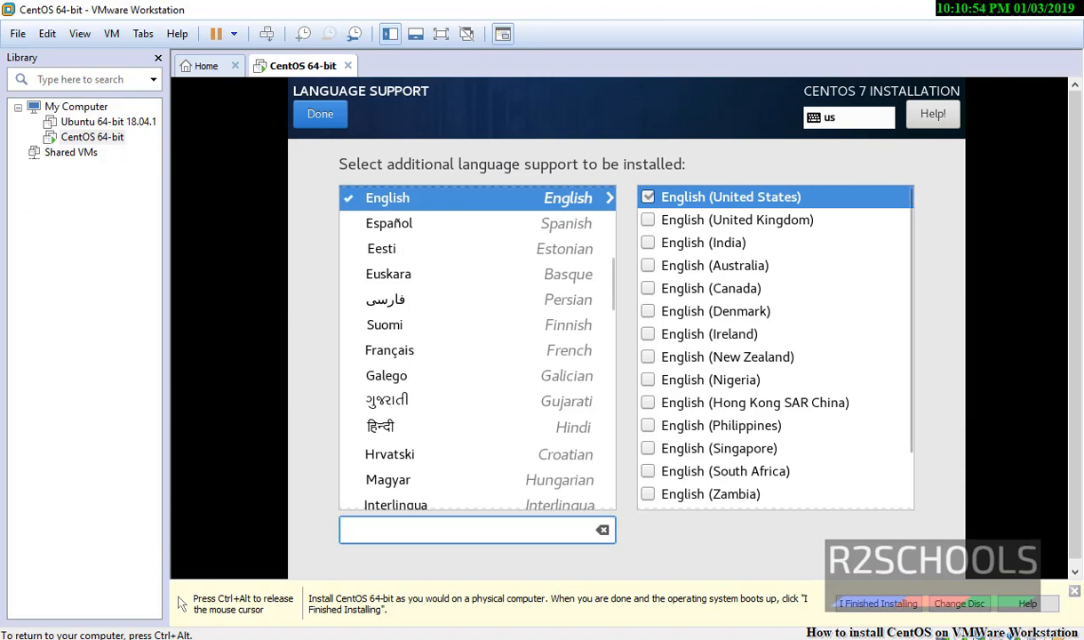
left_click(320, 113)
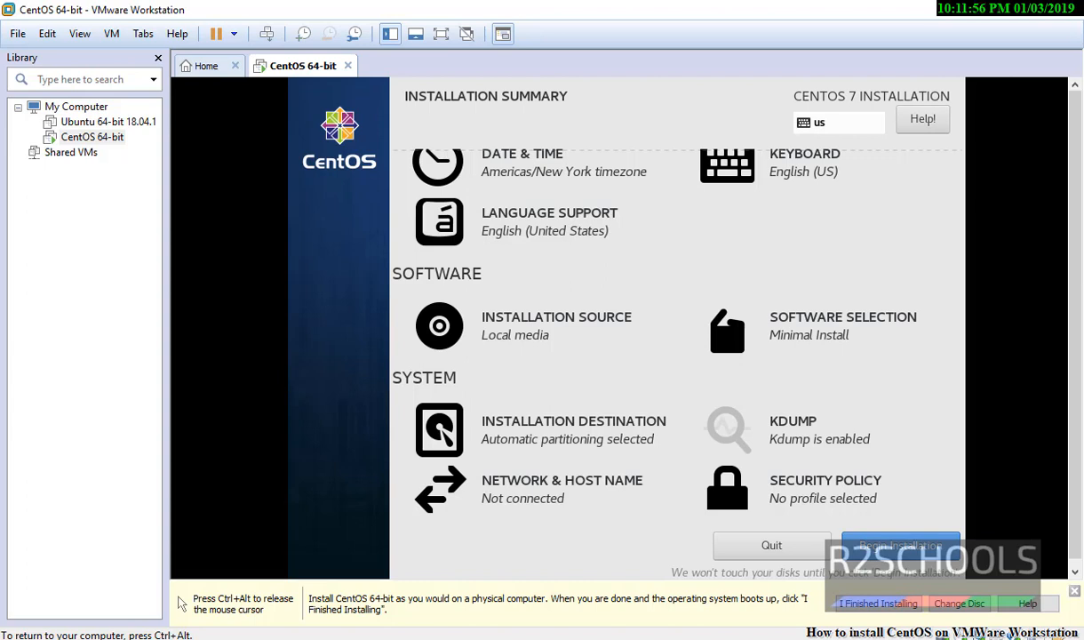
Step: Begin the CentOS installation and enter a password for the root account
left_click(900, 545)
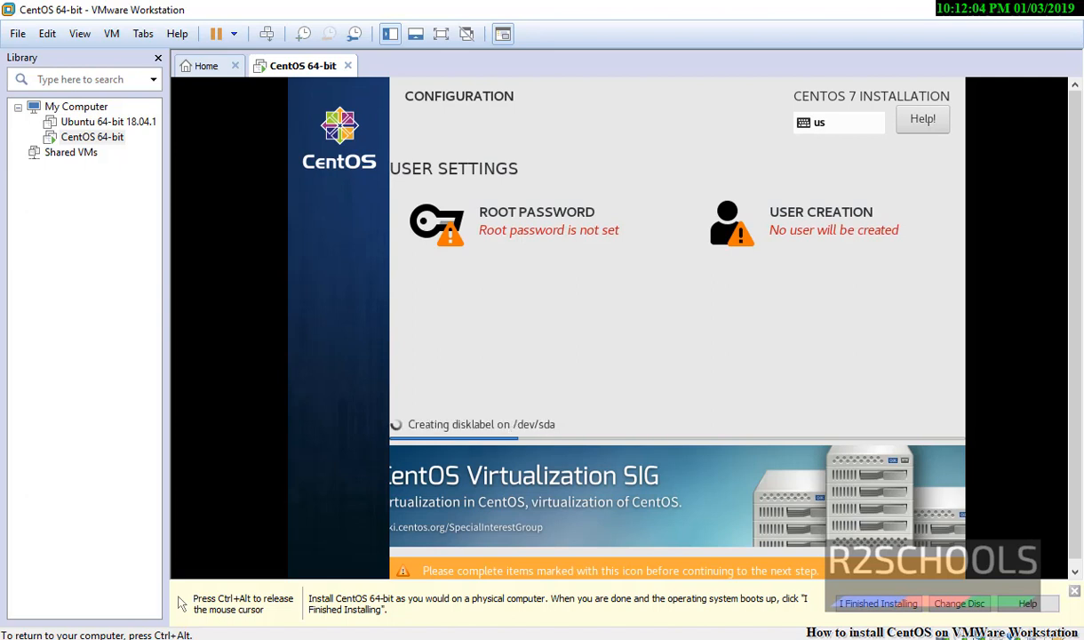
left_click(507, 226)
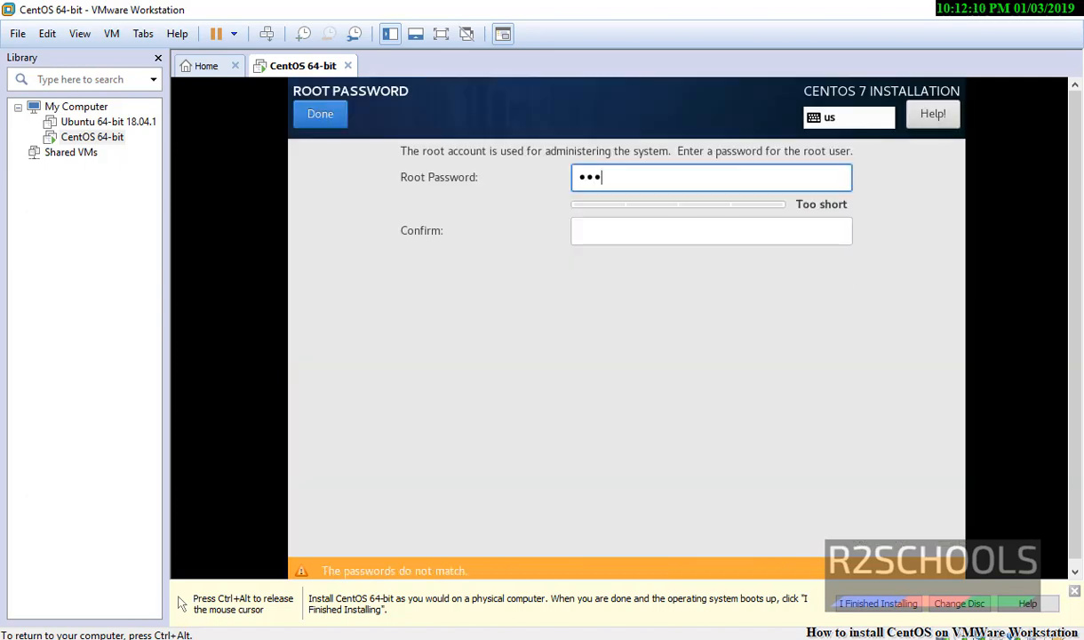
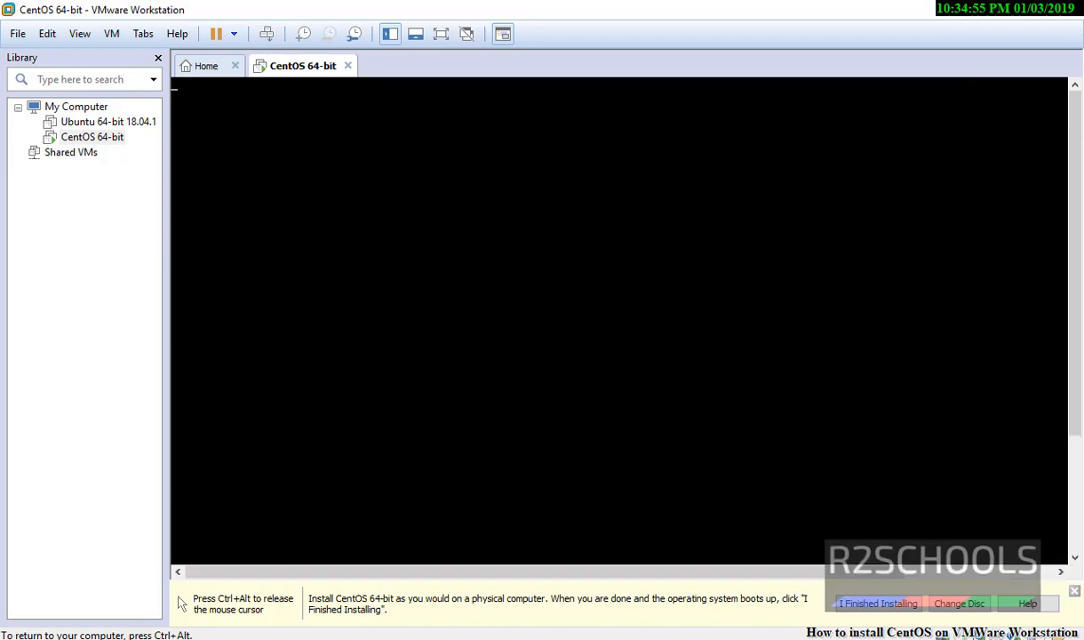
Step: Return to the VM console and enter root at the localhost login prompt
key("ctrl+alt")
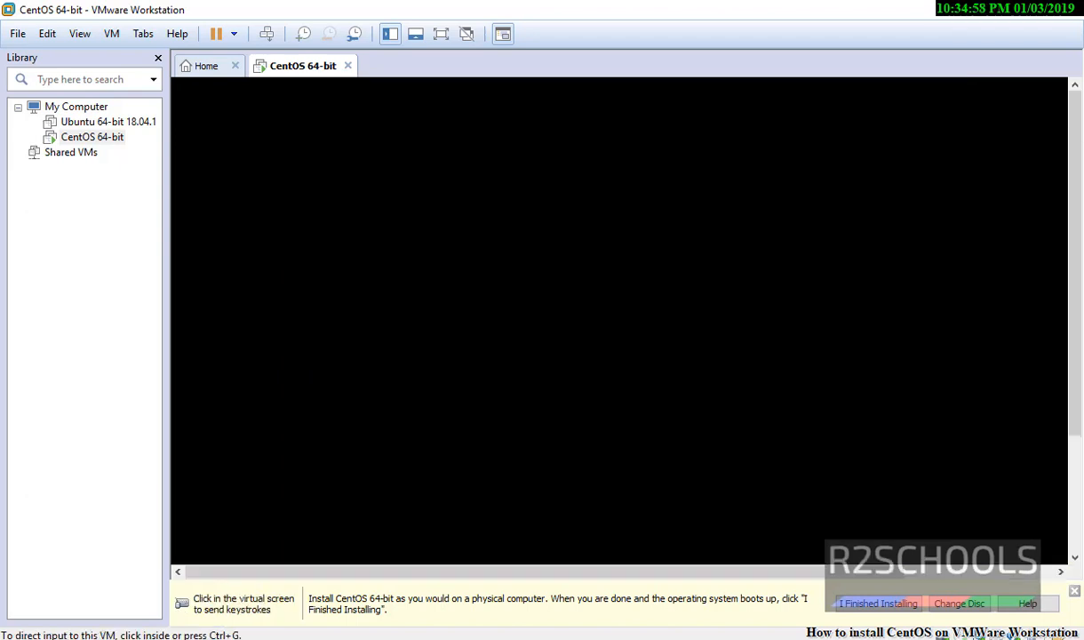
key("ctrl+g")
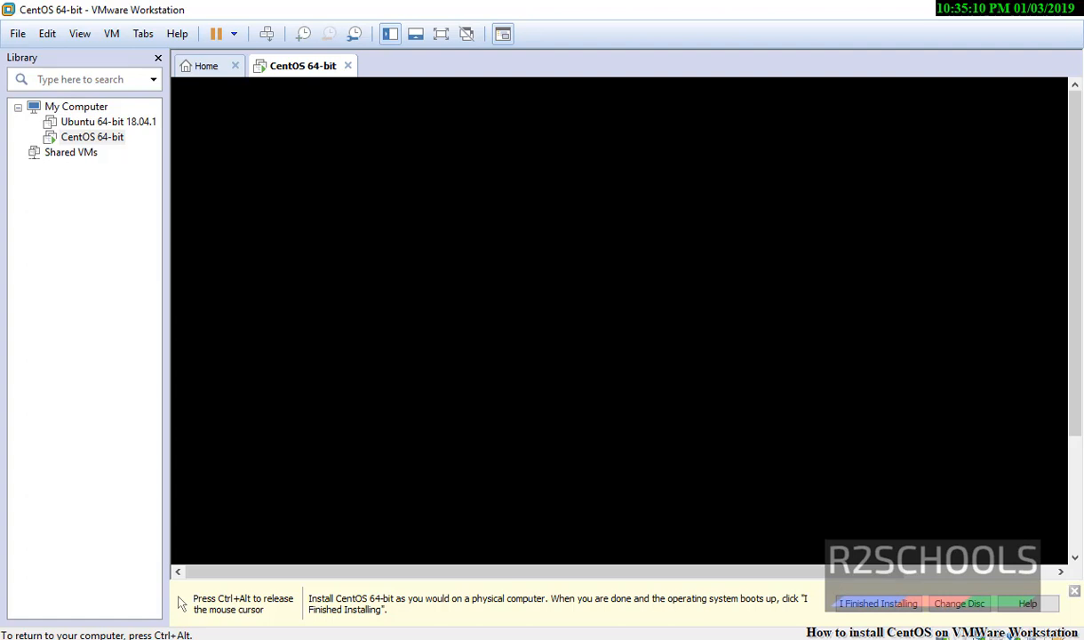
key("ctrl+alt")
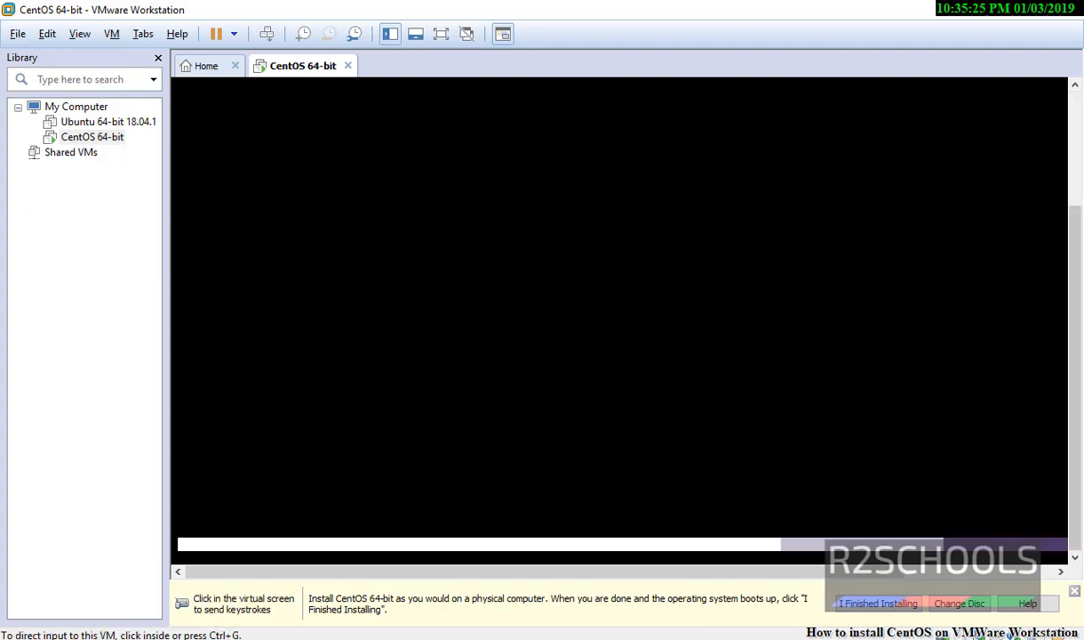
type("root")
key("Return")
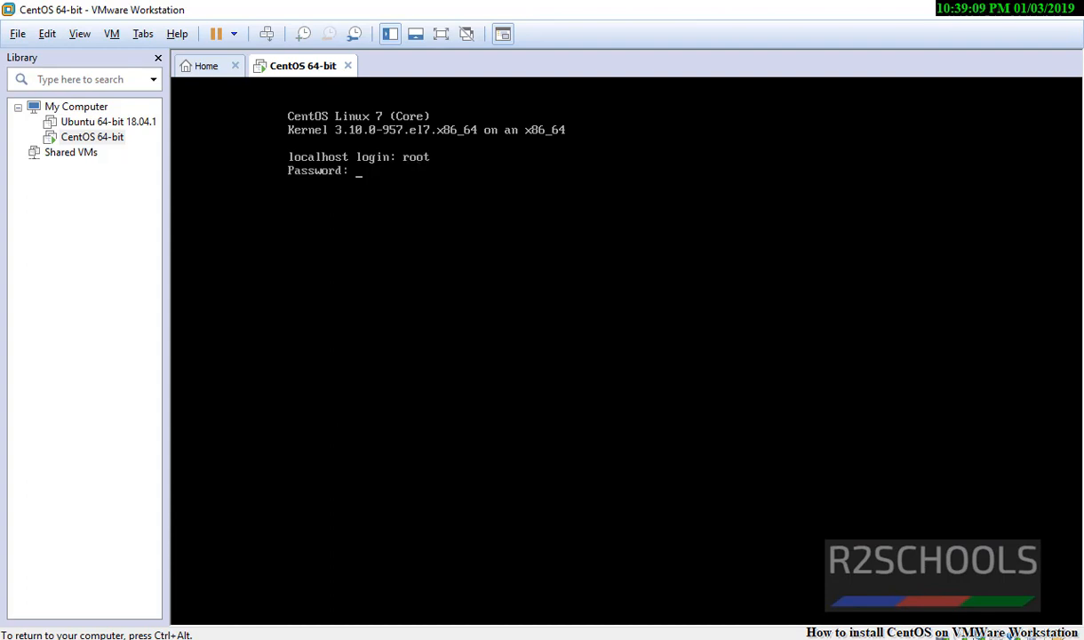
Step: Log in as root, confirm the default is multi-user.target, then isolate graphical.target
key("Return")
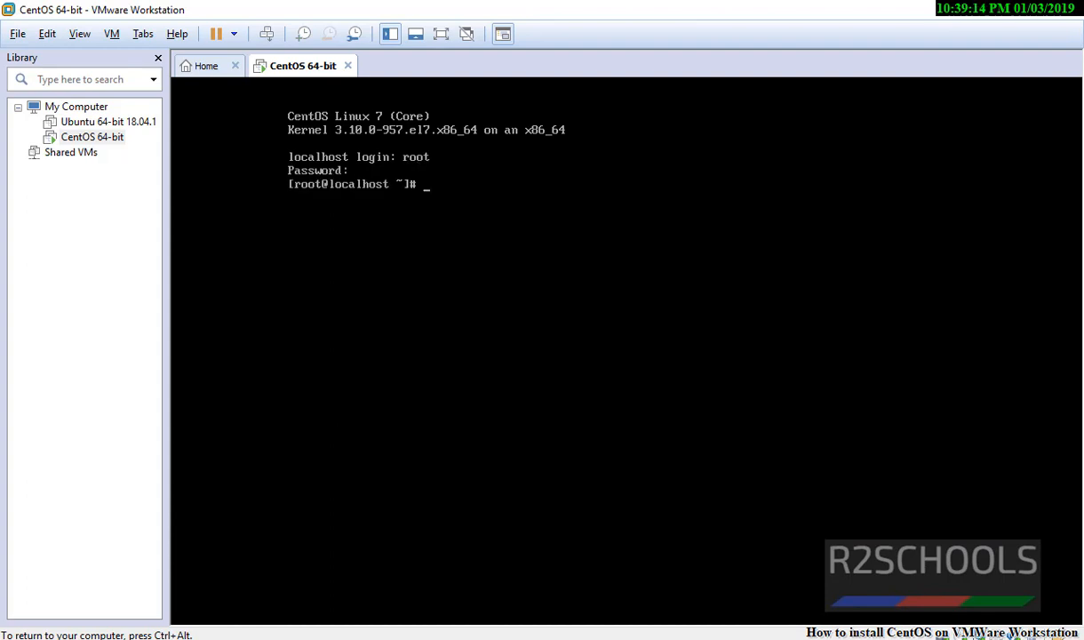
key("ctrl+alt")
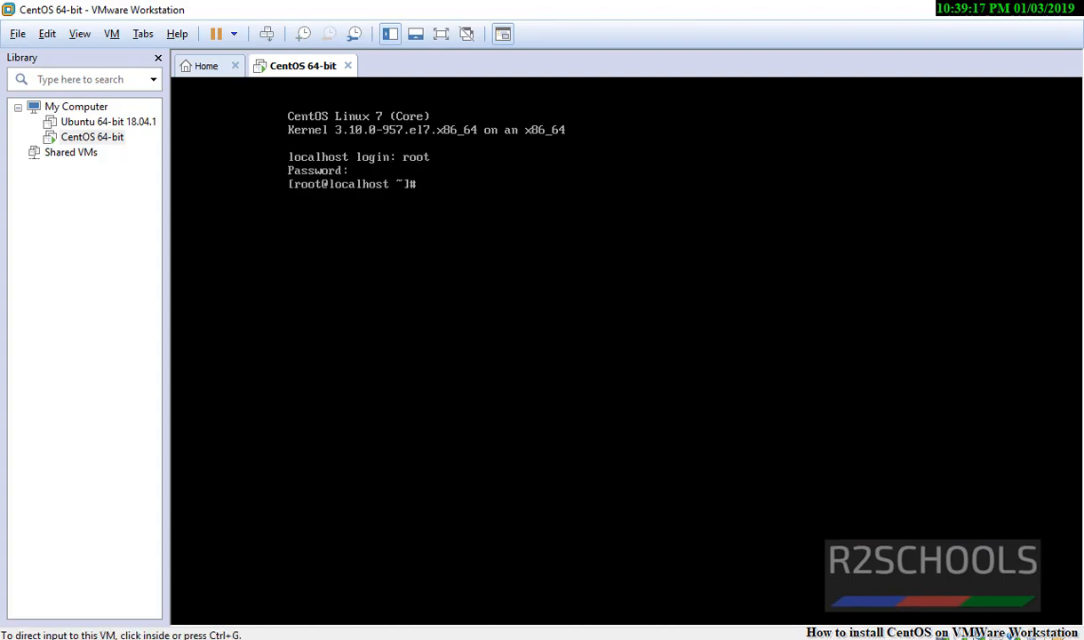
type("systemctl get-default")
key("Return")
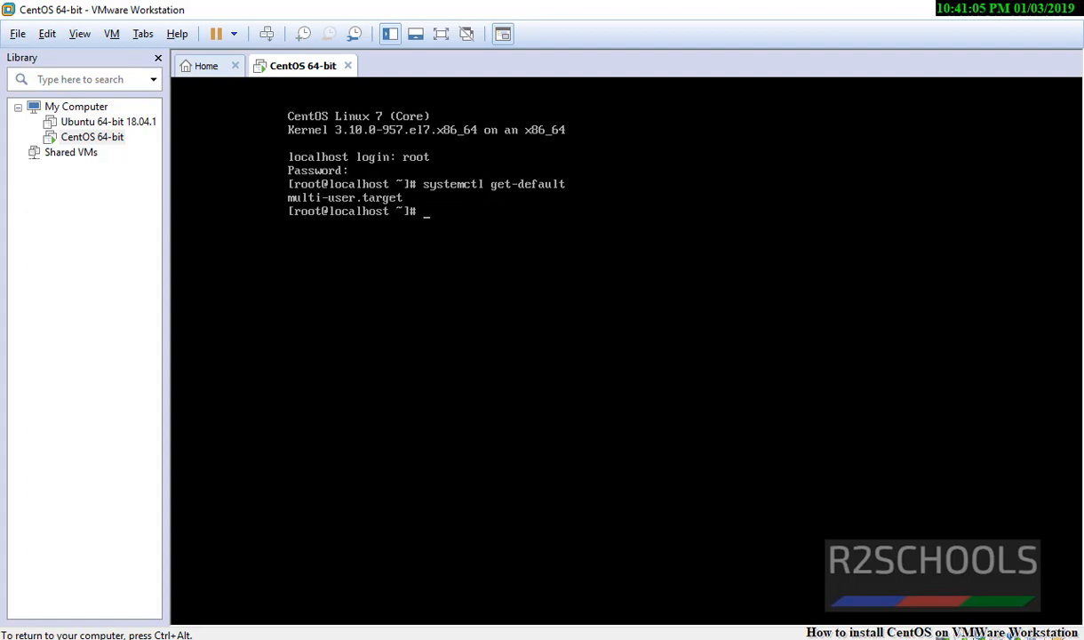
type("systemctl isolate ")
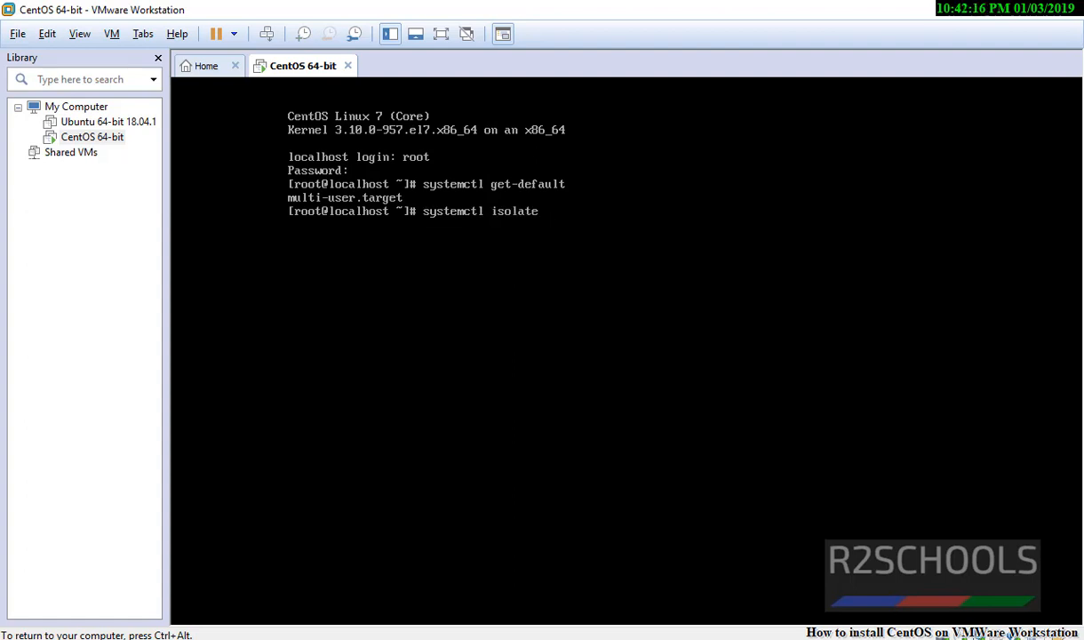
type("graphical.target")
key("Return")
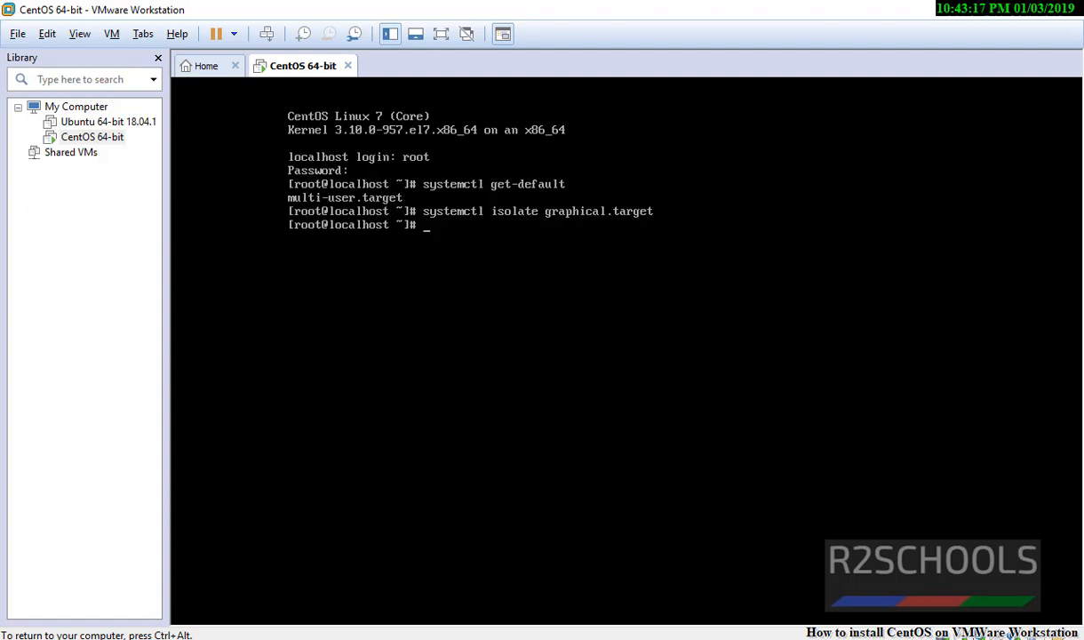
Step: Make graphical.target the default with systemctl set-default, then shut the system down
type("systemctl set-")
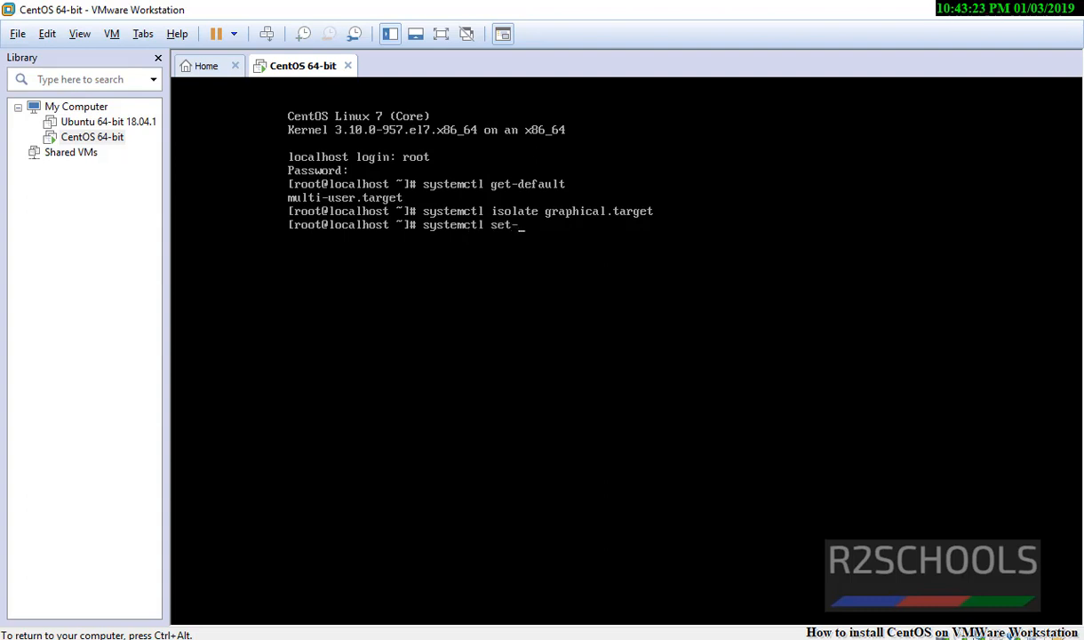
type("default graphical.target")
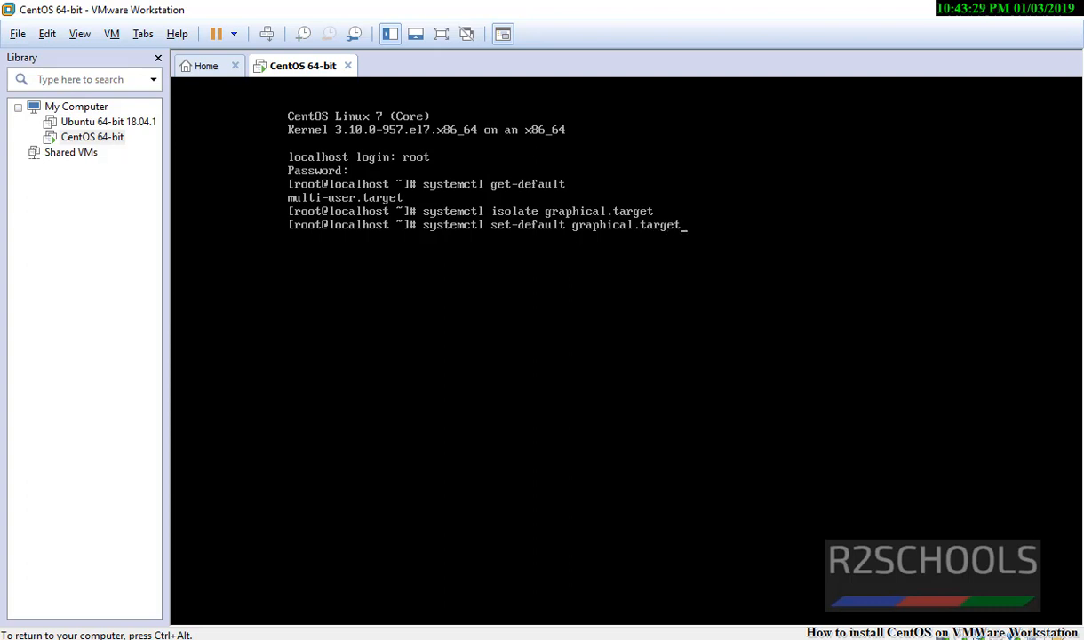
key("Return")
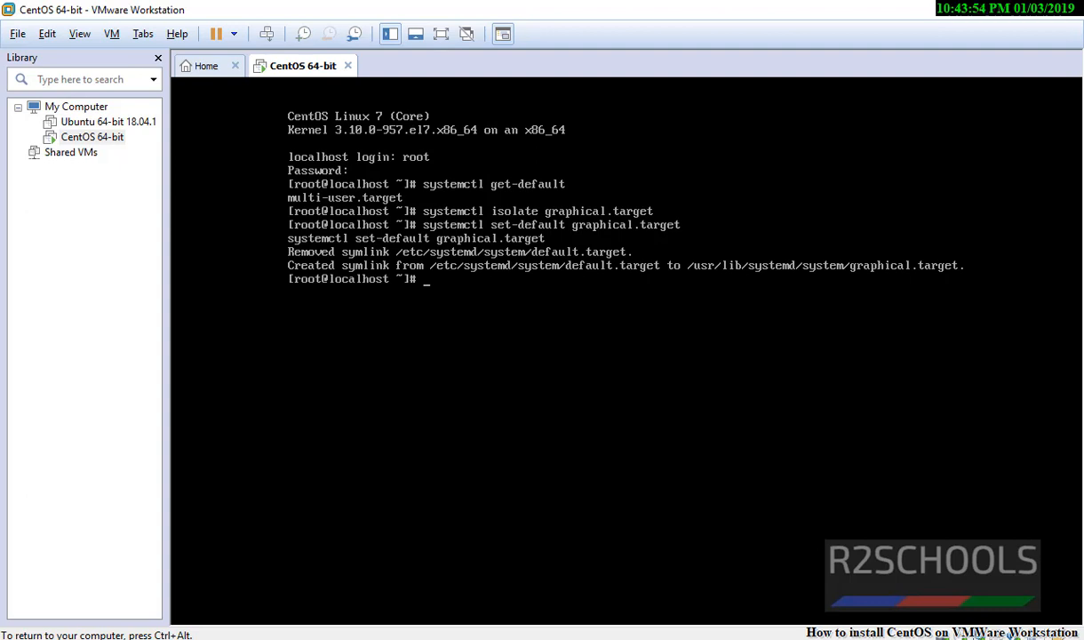
type("shutdown")
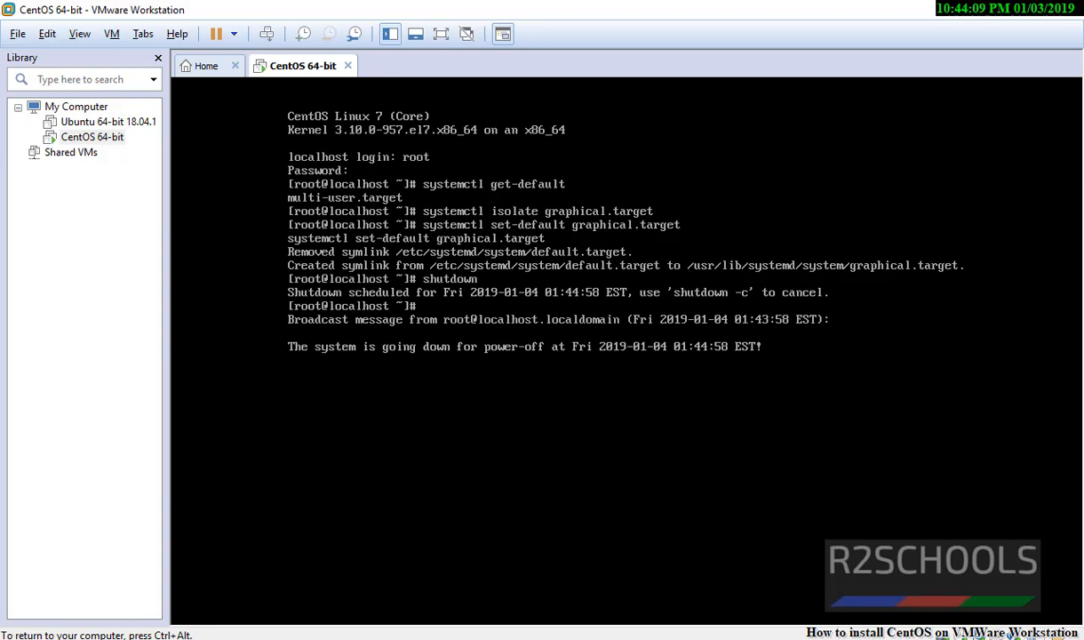
key("ctrl+alt")
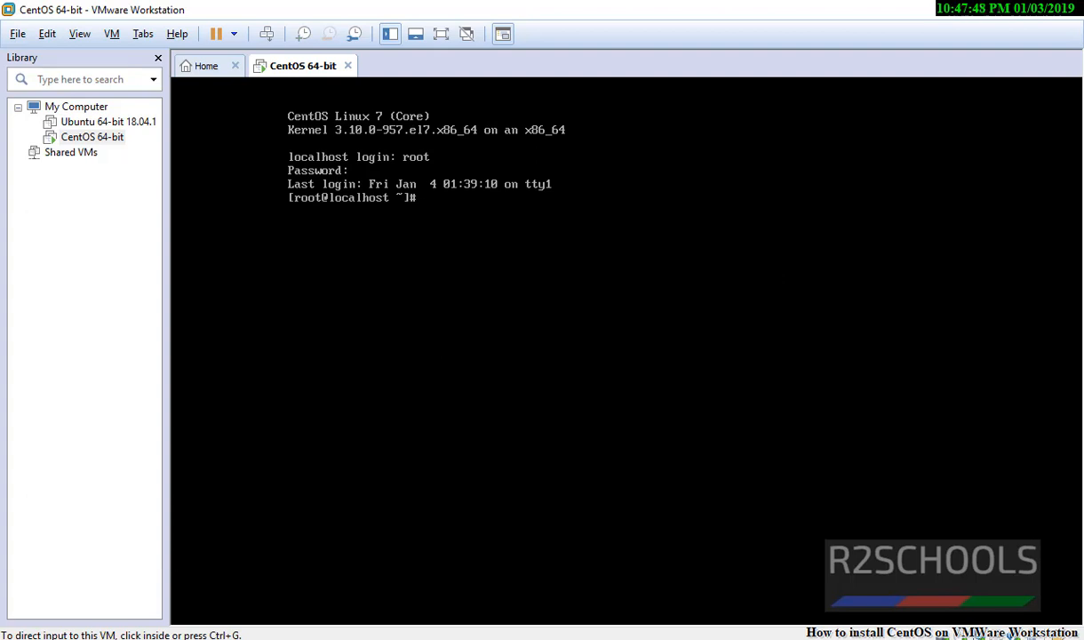